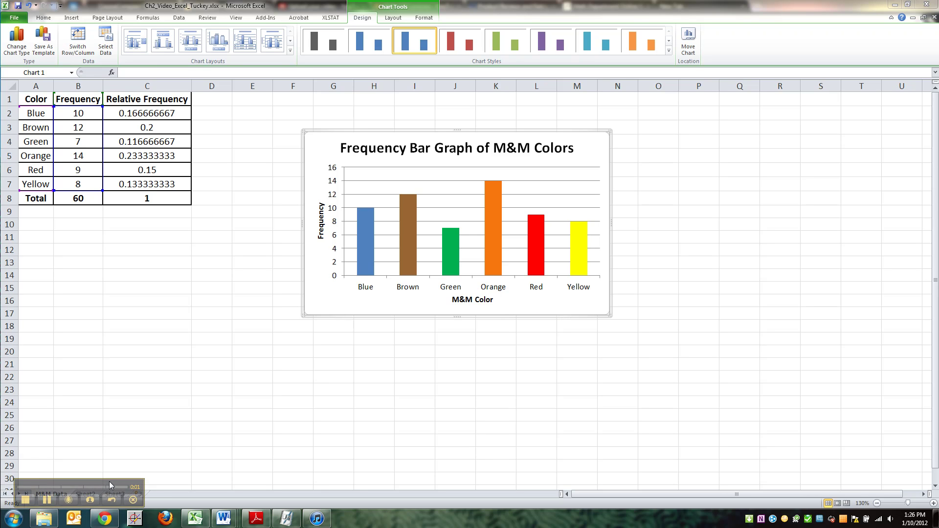
Select the frequency bars, first trying the Red bar's options before choosing all bars
{"action": "left_click", "coordinate": [537, 236]}
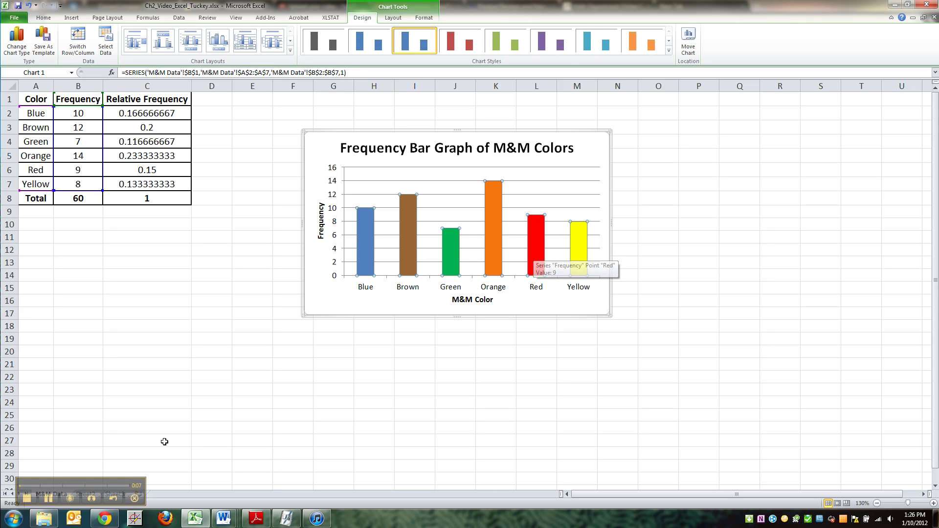
{"action": "left_click_drag", "start_coordinate": [109, 488], "coordinate": [116, 464]}
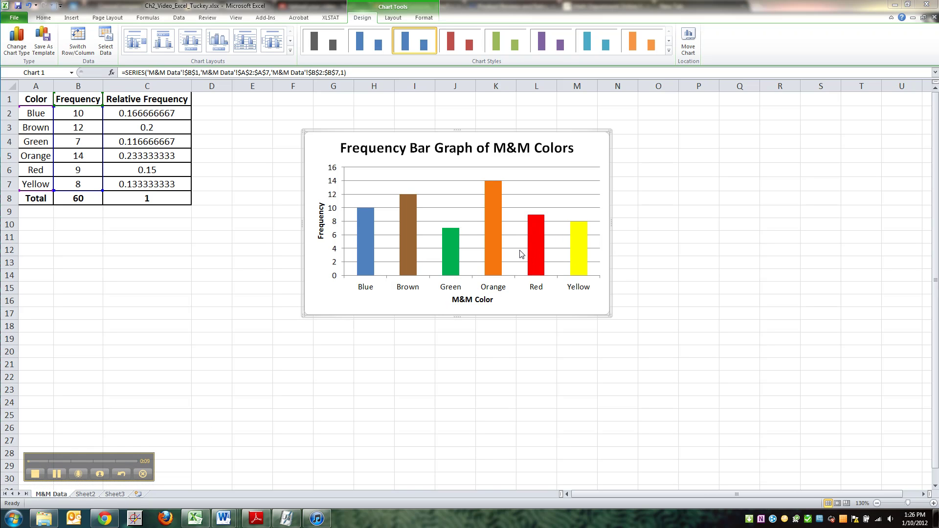
{"action": "left_click", "coordinate": [536, 242]}
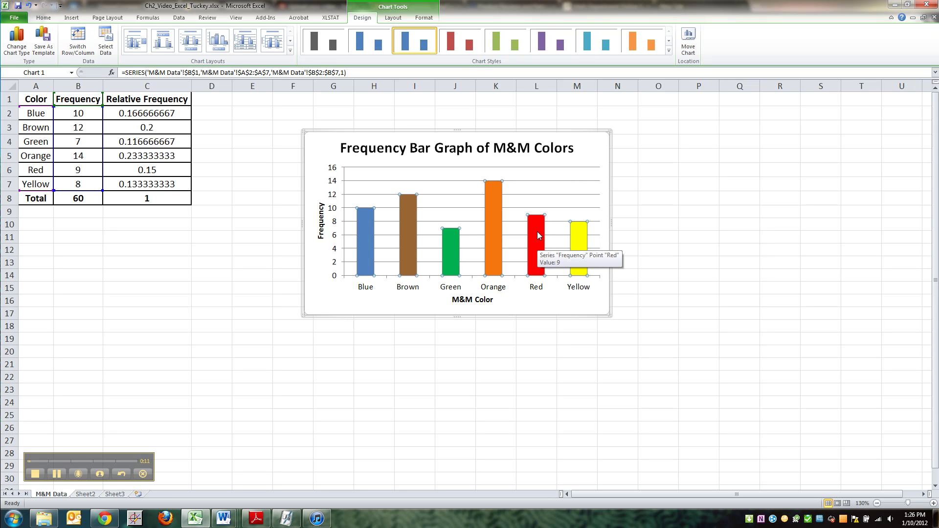
{"action": "left_click", "coordinate": [538, 236]}
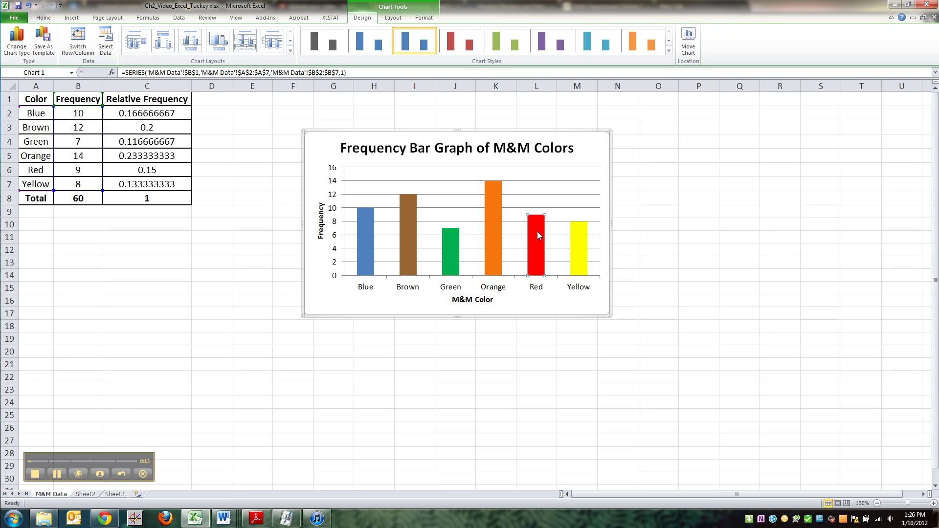
{"action": "right_click", "coordinate": [538, 236]}
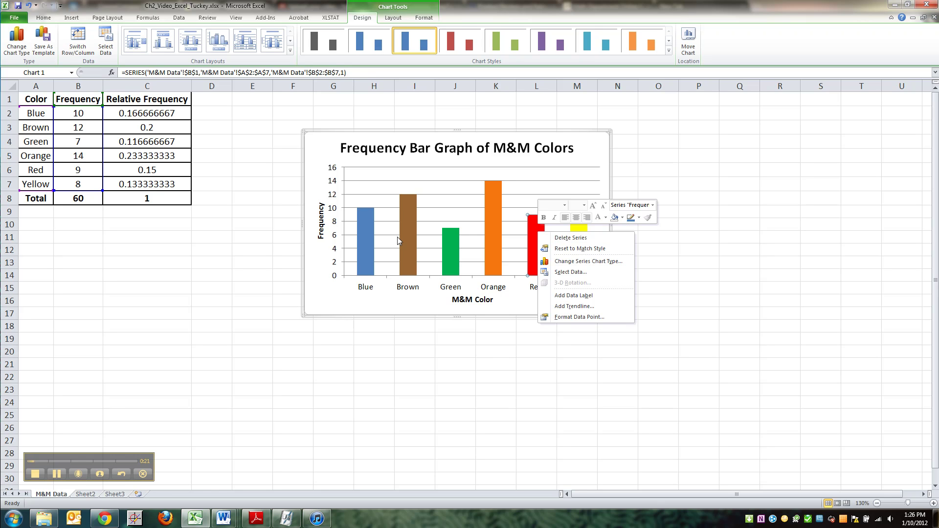
{"action": "key", "text": "Escape"}
{"action": "key", "text": "Escape"}
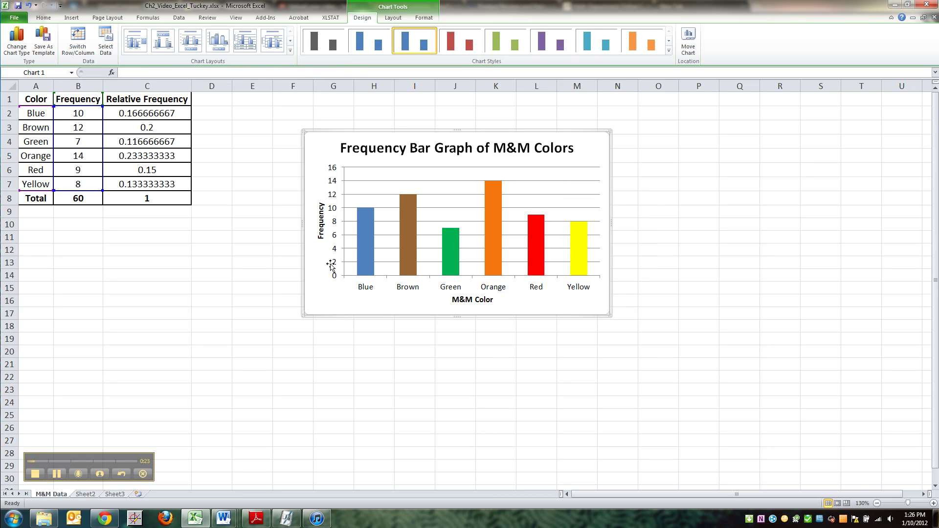
{"action": "left_click", "coordinate": [375, 250]}
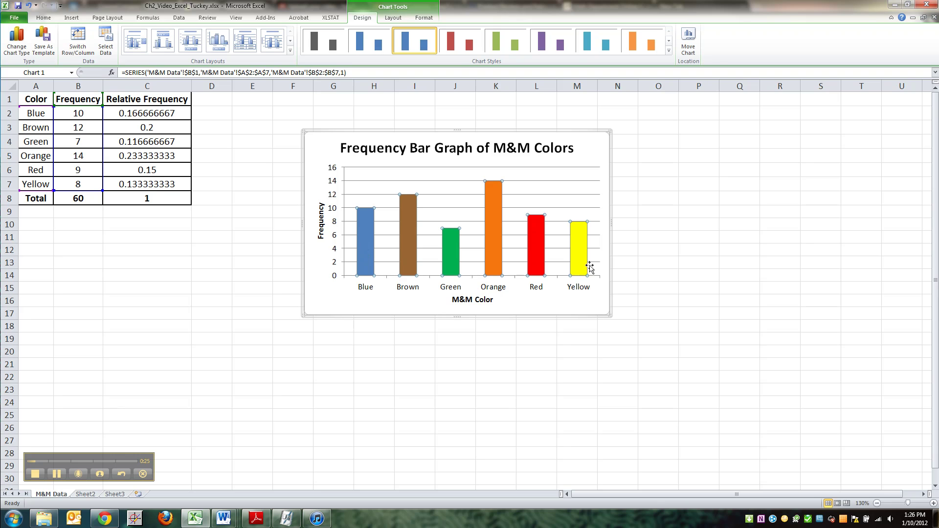
{"action": "key", "text": "Escape"}
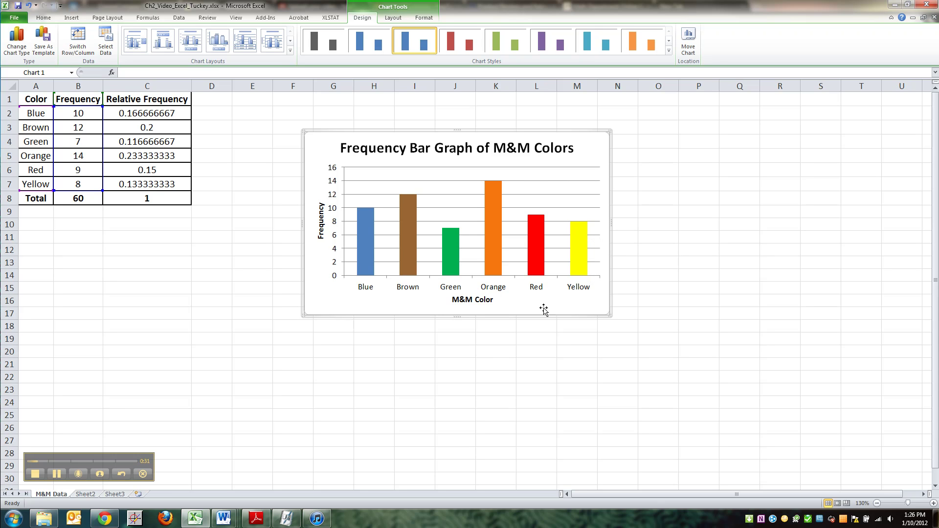
Give all frequency bars a solid black border line
{"action": "left_click", "coordinate": [534, 254]}
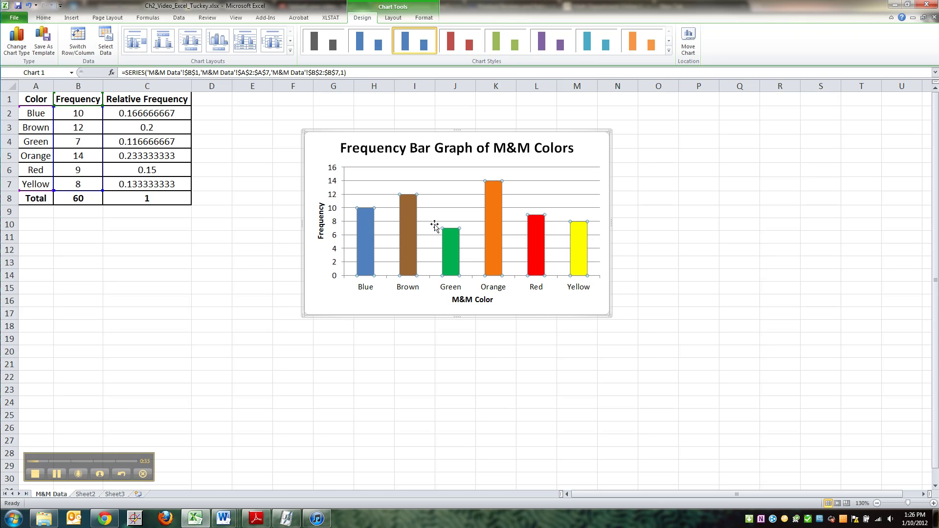
{"action": "right_click", "coordinate": [534, 242]}
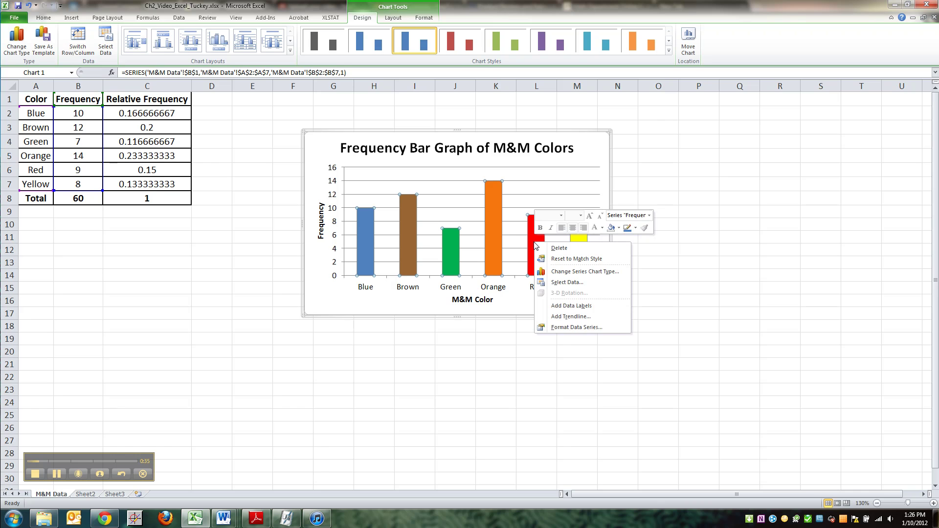
{"action": "left_click", "coordinate": [569, 330]}
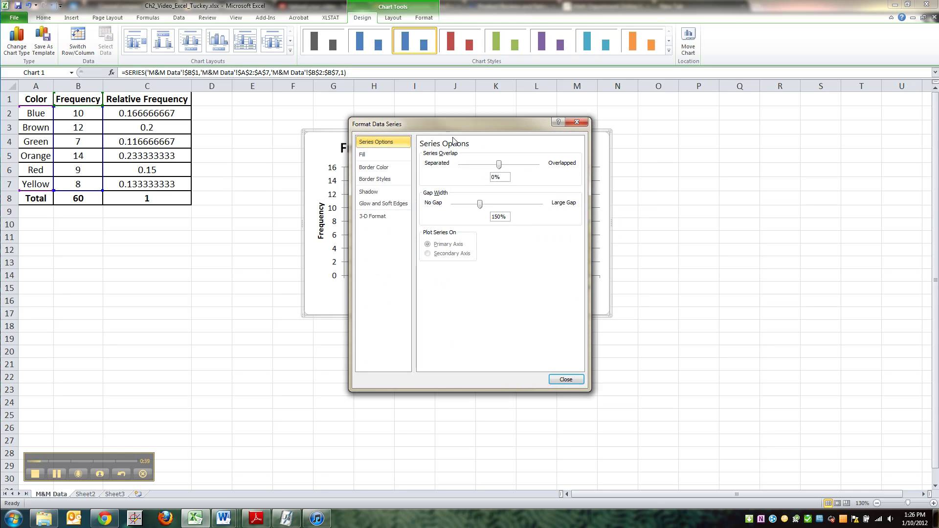
{"action": "left_click_drag", "start_coordinate": [471, 131], "coordinate": [689, 136]}
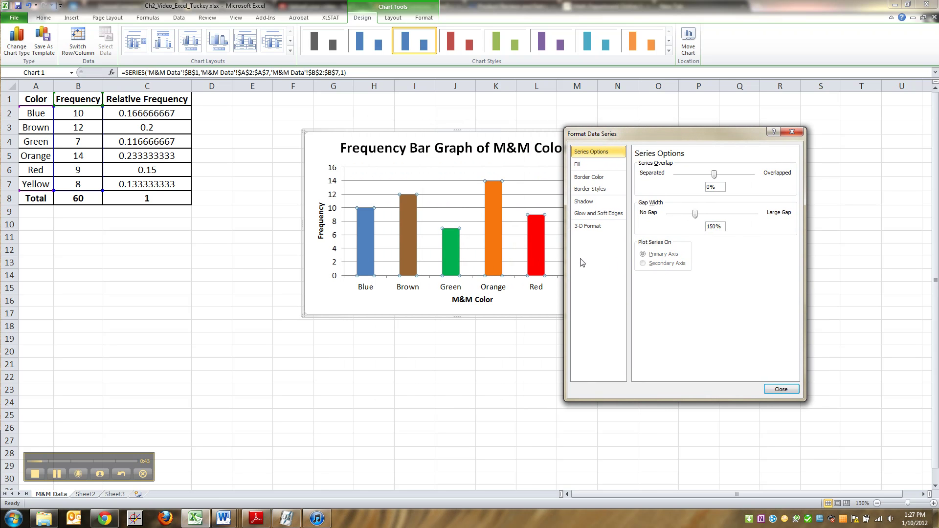
{"action": "left_click", "coordinate": [588, 179]}
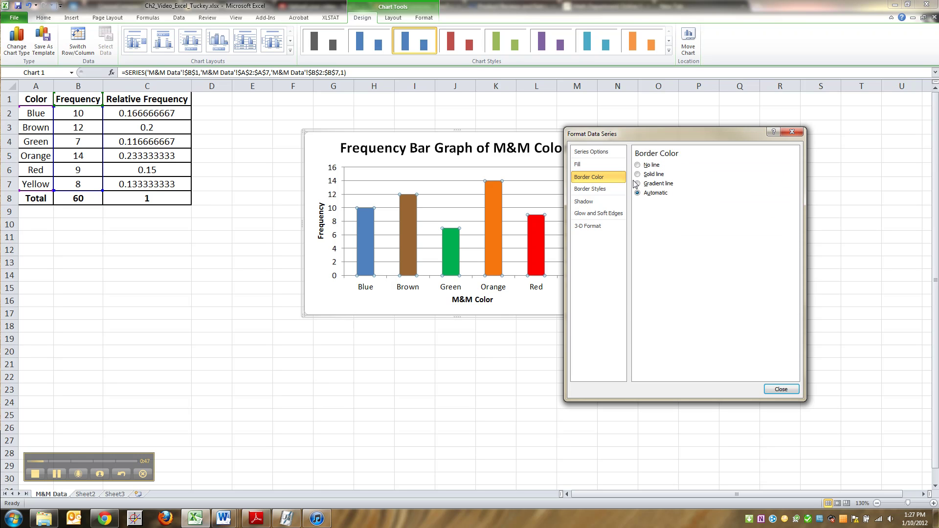
{"action": "left_click", "coordinate": [638, 175]}
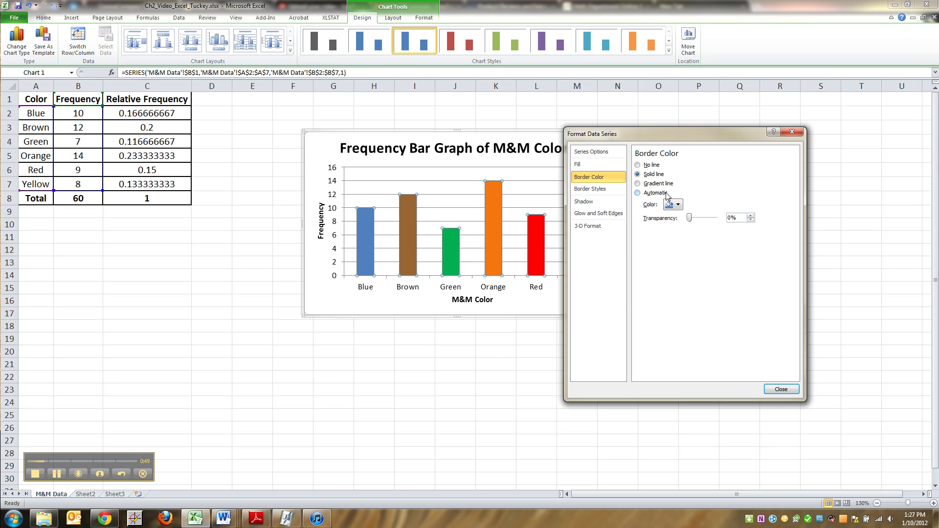
{"action": "left_click", "coordinate": [678, 205]}
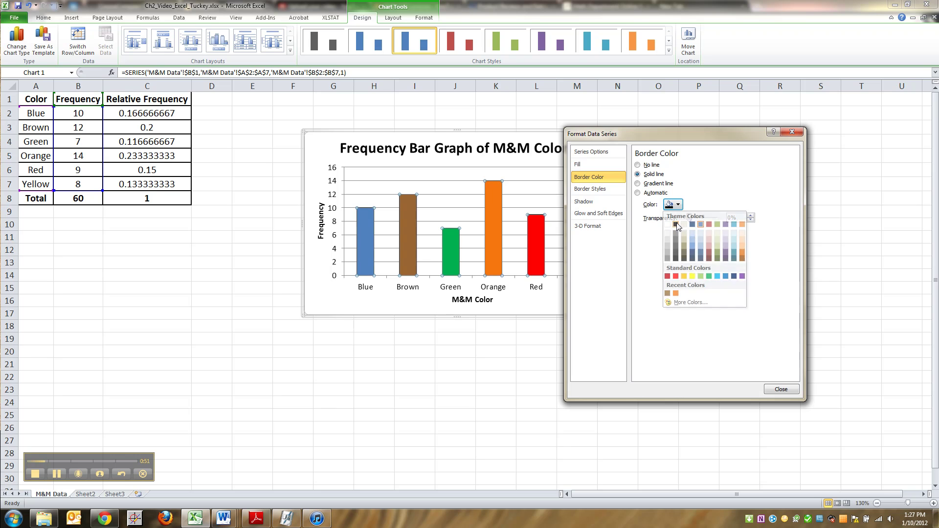
{"action": "left_click", "coordinate": [678, 226]}
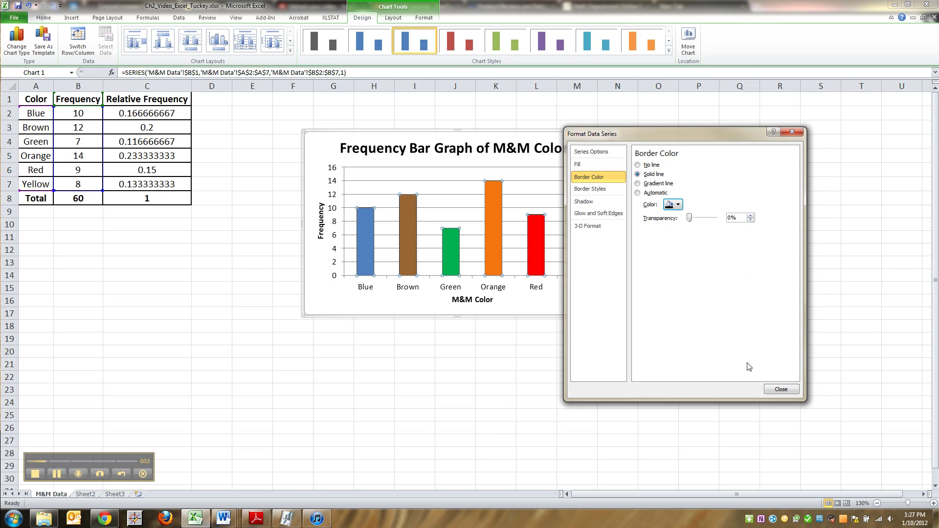
{"action": "left_click", "coordinate": [781, 389]}
{"action": "left_click", "coordinate": [597, 298]}
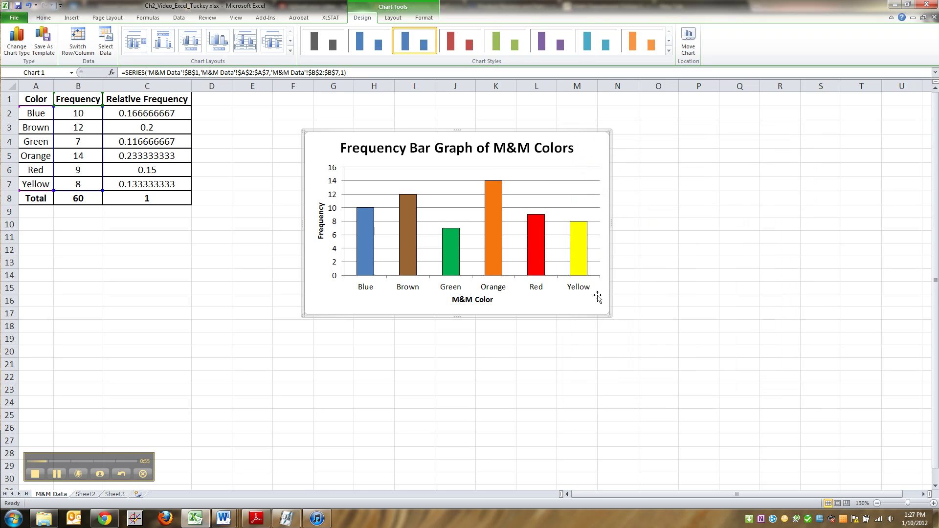
{"action": "mouse_move", "coordinate": [582, 254]}
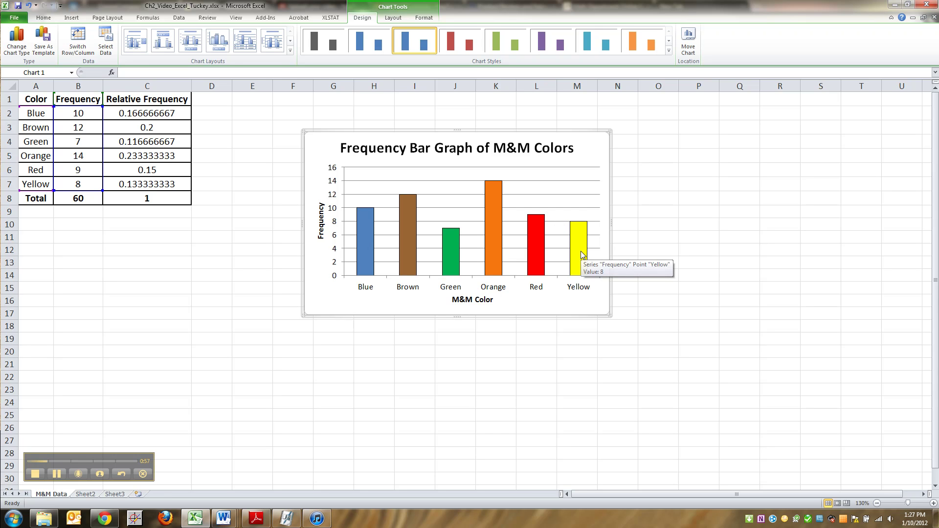
{"action": "left_click", "coordinate": [582, 251]}
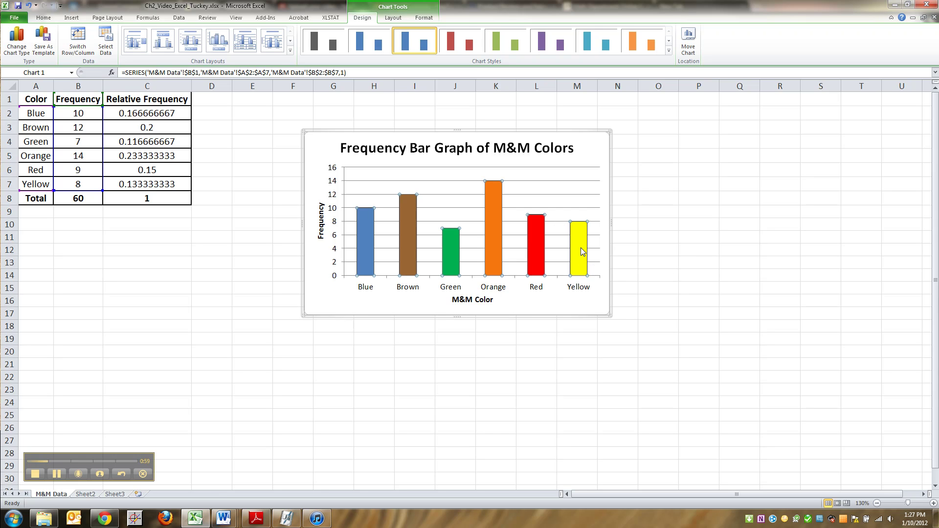
Set the bar borders to a simple single line 1.75 pt wide
{"action": "right_click", "coordinate": [582, 252]}
{"action": "left_click", "coordinate": [631, 334]}
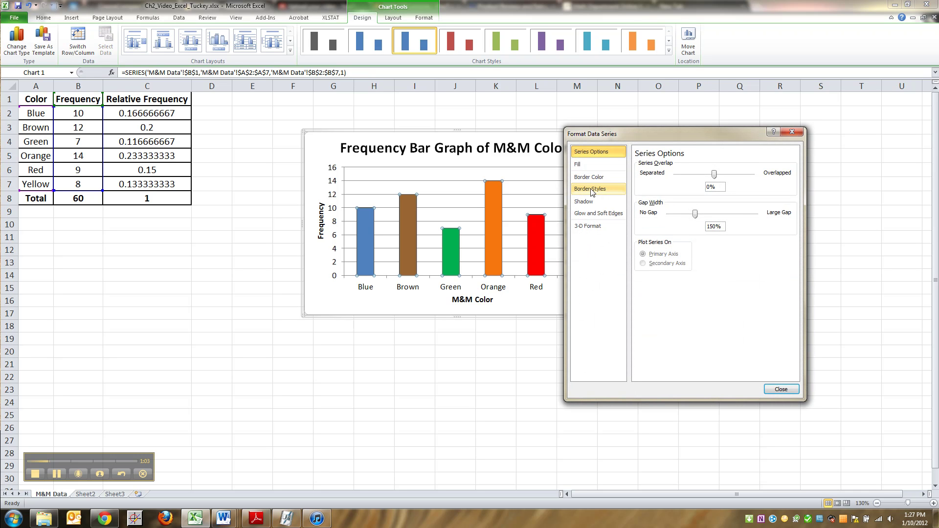
{"action": "left_click", "coordinate": [592, 192]}
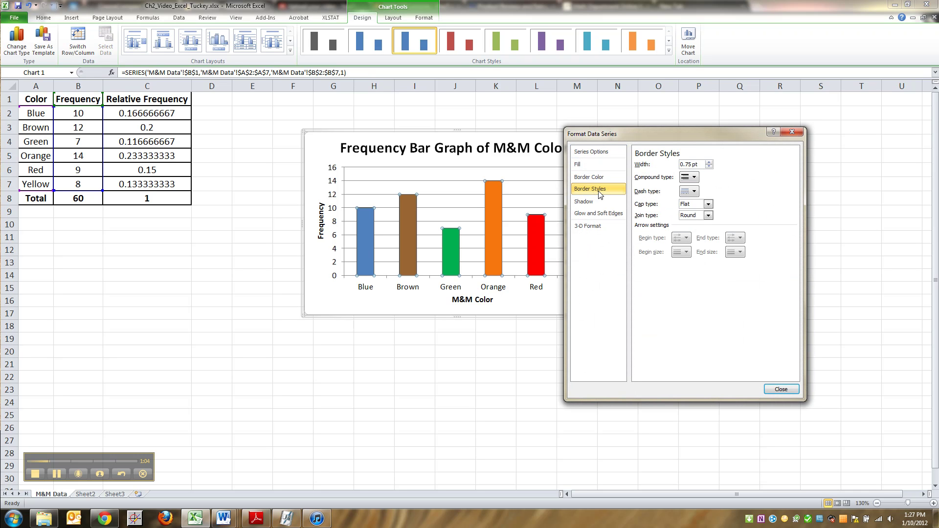
{"action": "left_click", "coordinate": [694, 177]}
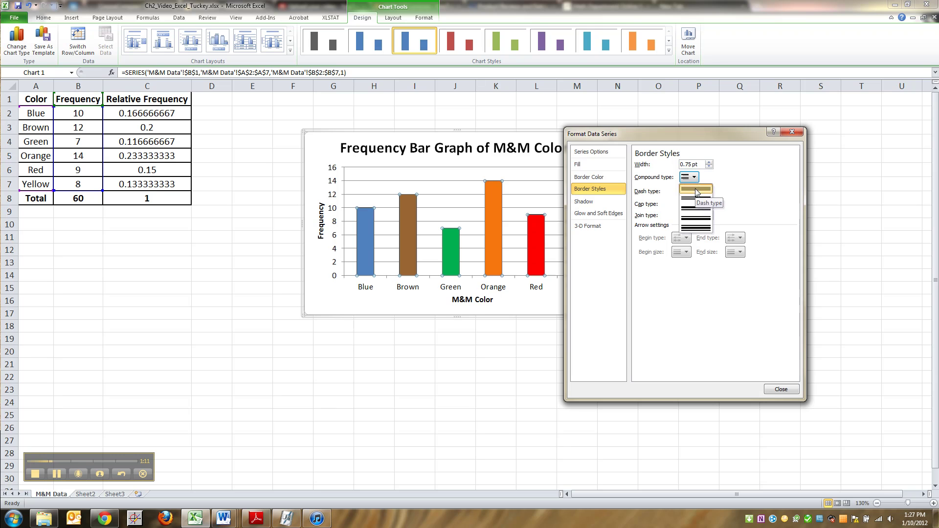
{"action": "left_click", "coordinate": [697, 190]}
{"action": "left_click", "coordinate": [709, 162]}
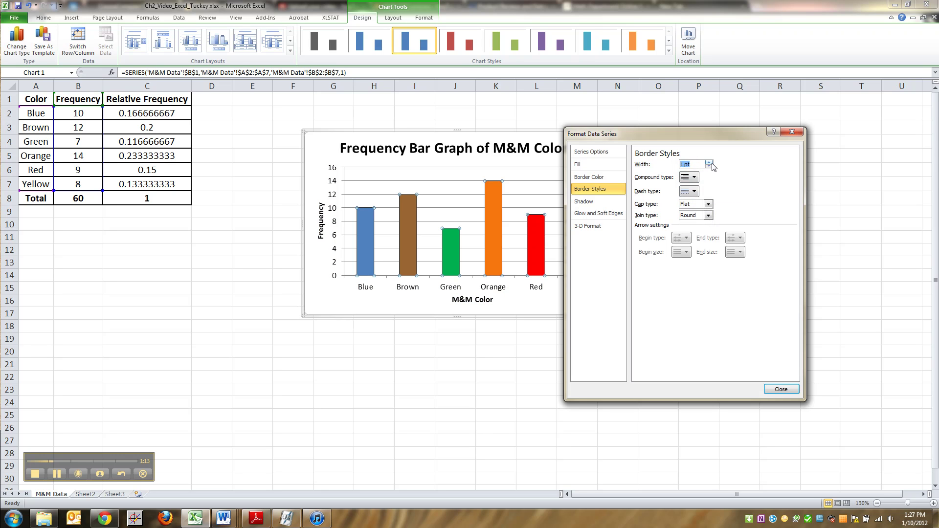
{"action": "left_click", "coordinate": [709, 162]}
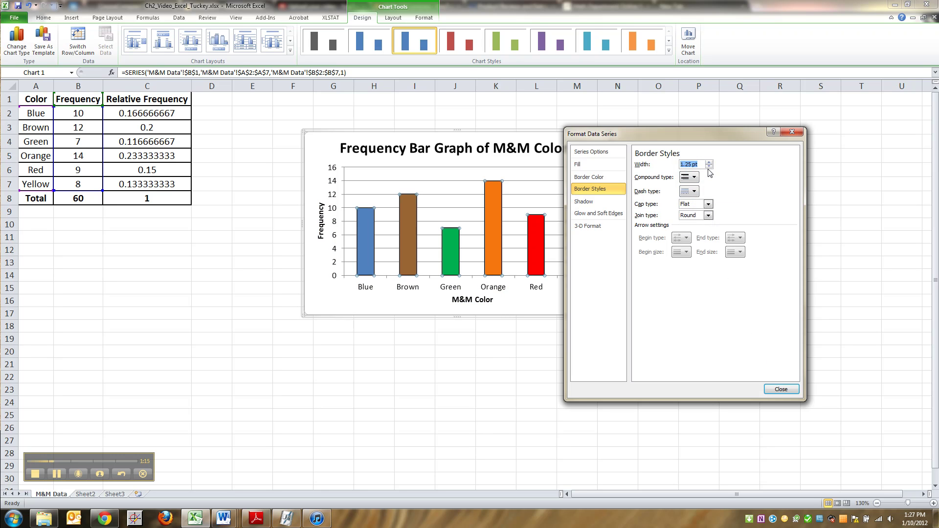
{"action": "left_click", "coordinate": [709, 163]}
{"action": "left_click", "coordinate": [709, 162]}
{"action": "left_click", "coordinate": [709, 162]}
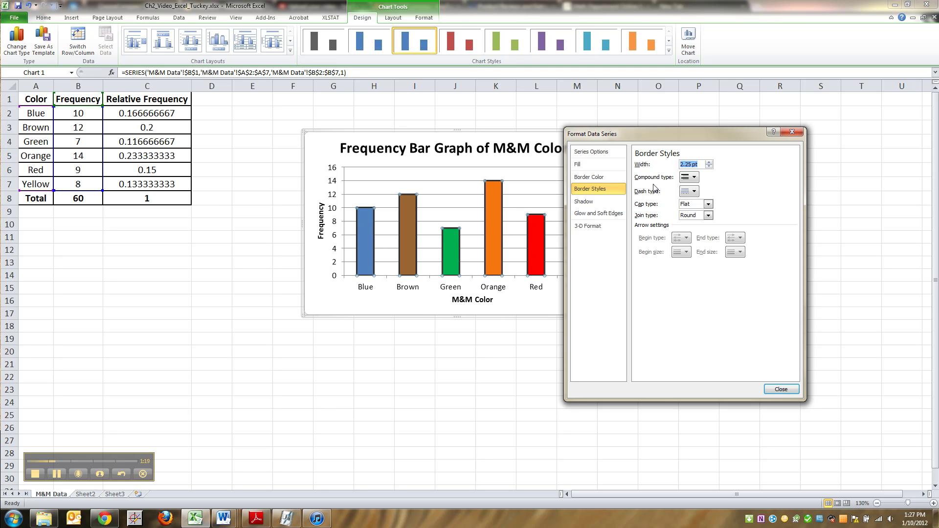
{"action": "left_click", "coordinate": [708, 167]}
{"action": "left_click", "coordinate": [709, 167]}
{"action": "left_click", "coordinate": [782, 388]}
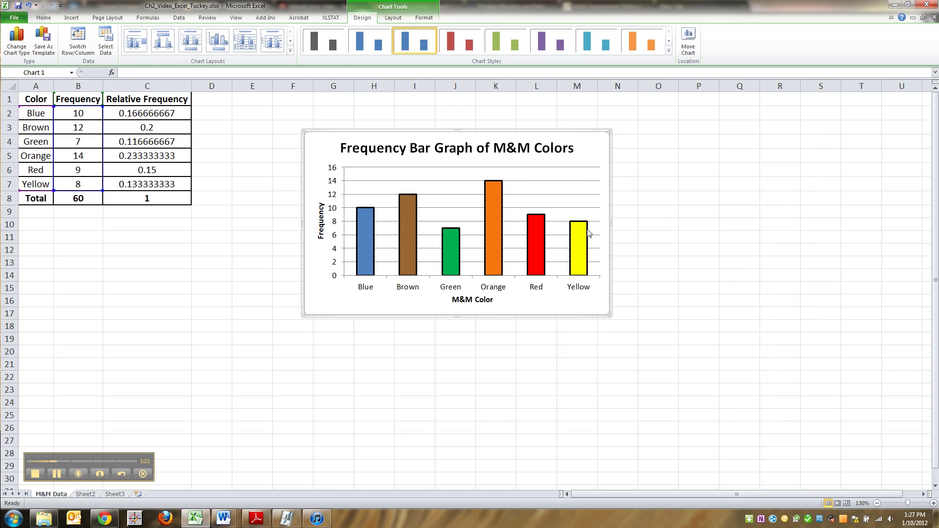
Deselect the chart to view the finished bar colors, then reselect the frequency chart
{"action": "right_click", "coordinate": [533, 246]}
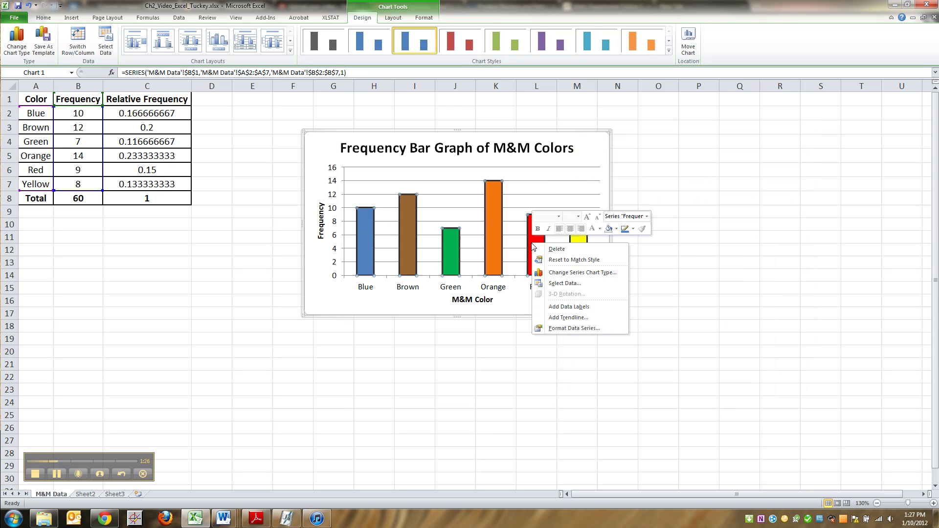
{"action": "left_click", "coordinate": [64, 470]}
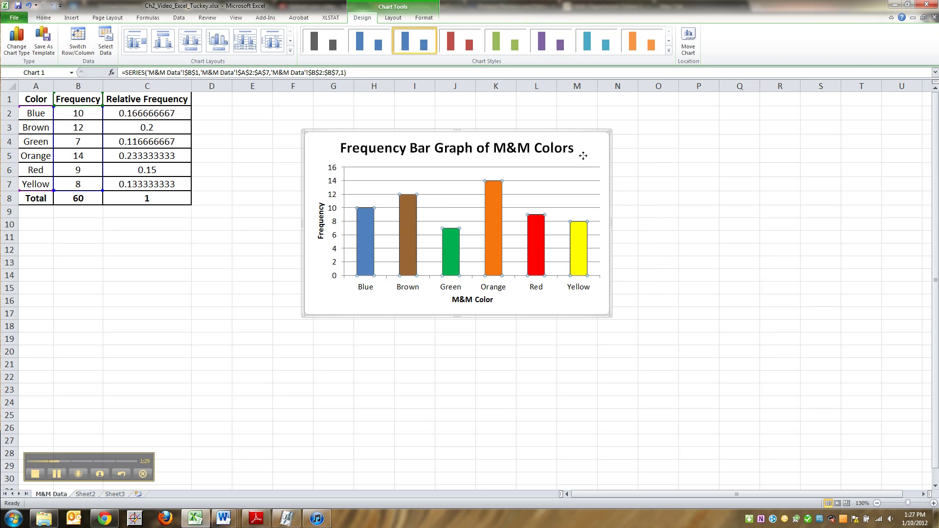
{"action": "left_click", "coordinate": [657, 249]}
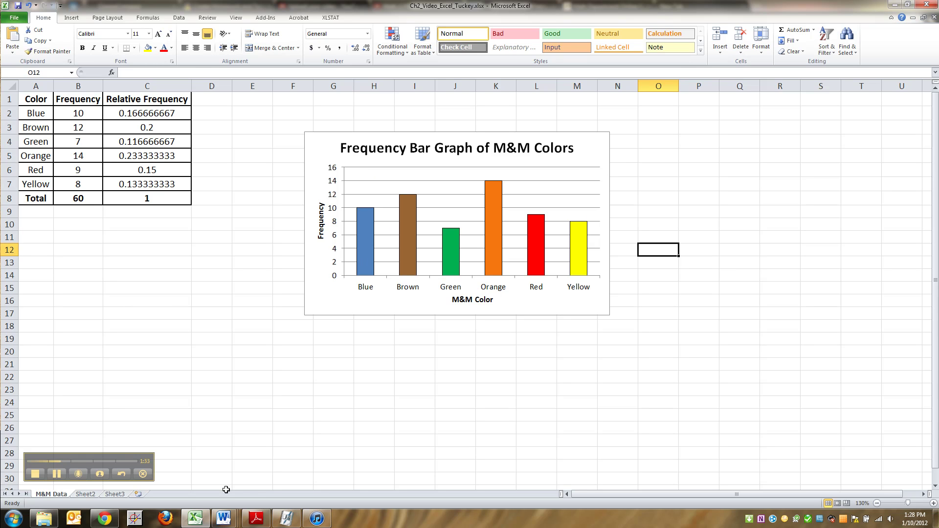
{"action": "left_click", "coordinate": [328, 149]}
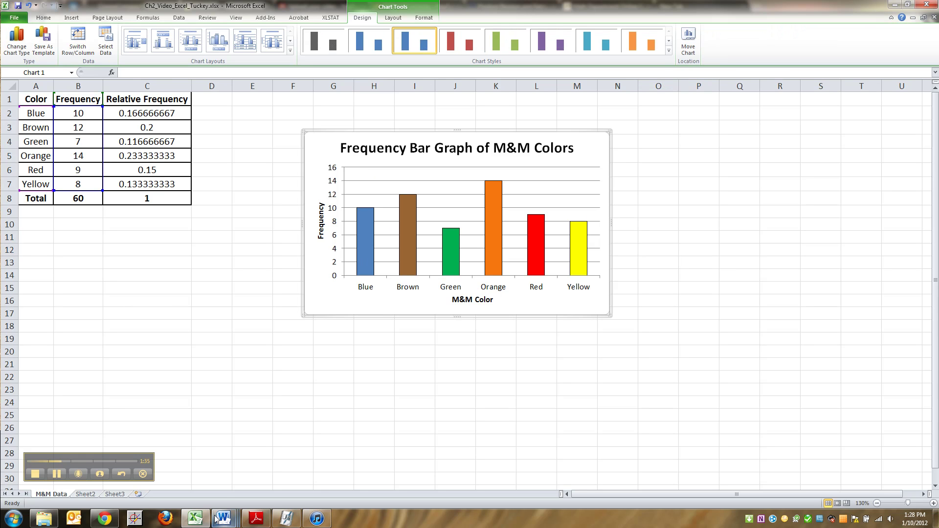
{"action": "mouse_move", "coordinate": [226, 521]}
{"action": "left_click", "coordinate": [225, 469]}
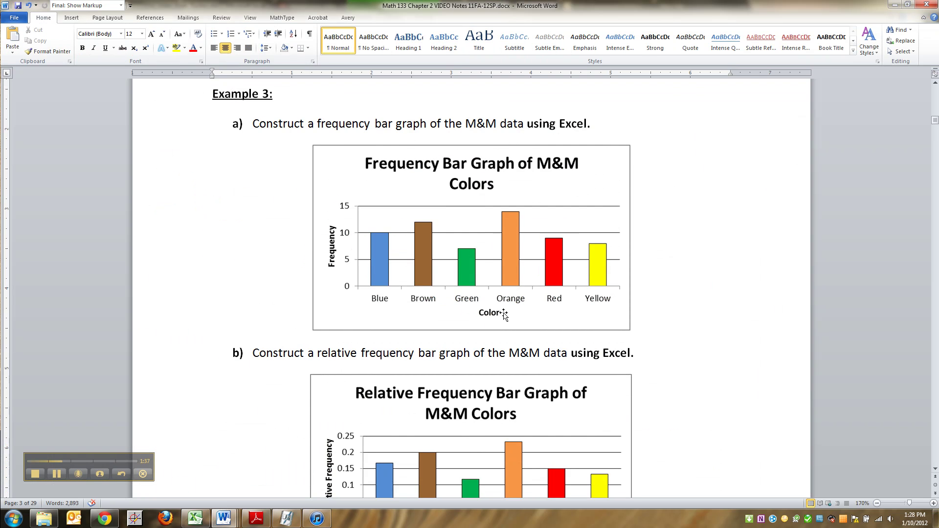
{"action": "scroll", "coordinate": [541, 311], "scroll_direction": "up", "scroll_amount": 3}
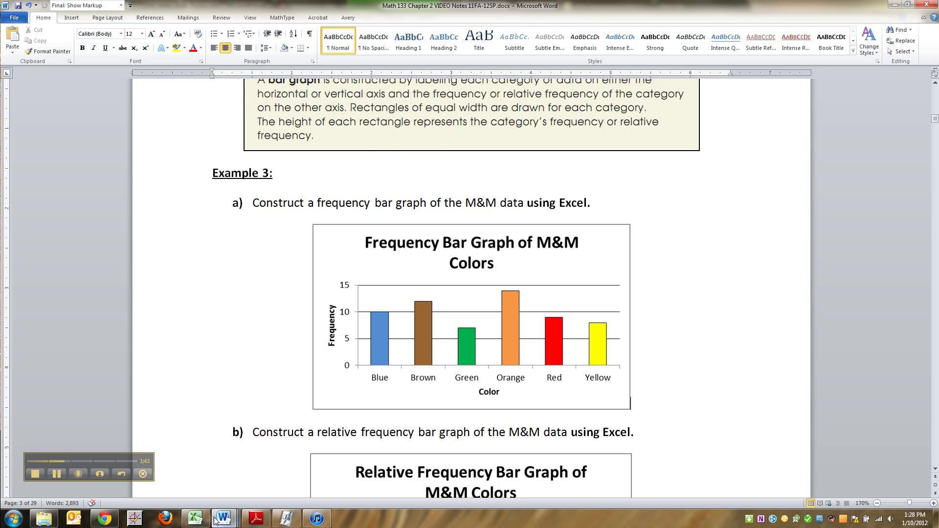
{"action": "left_click", "coordinate": [195, 519]}
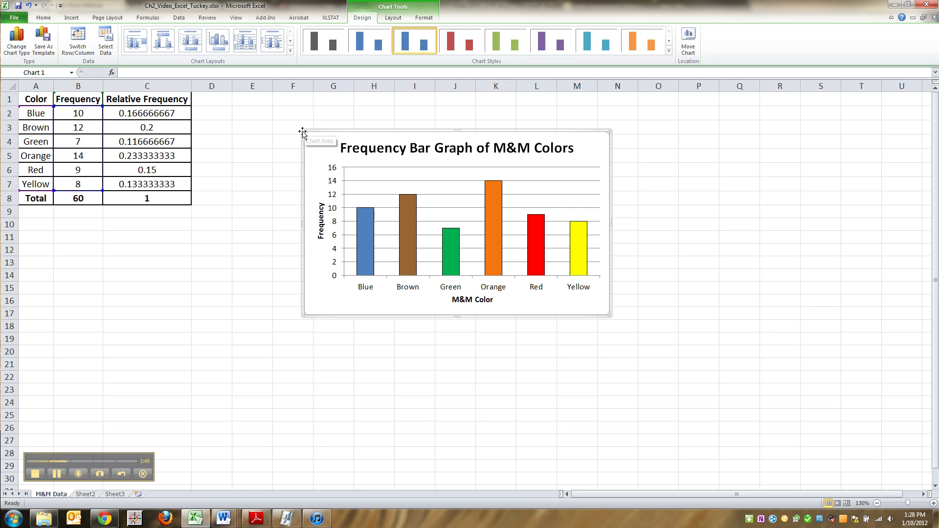
Shift the full-size frequency chart right to sit over columns L–S
{"action": "left_click_drag", "start_coordinate": [302, 131], "coordinate": [419, 180]}
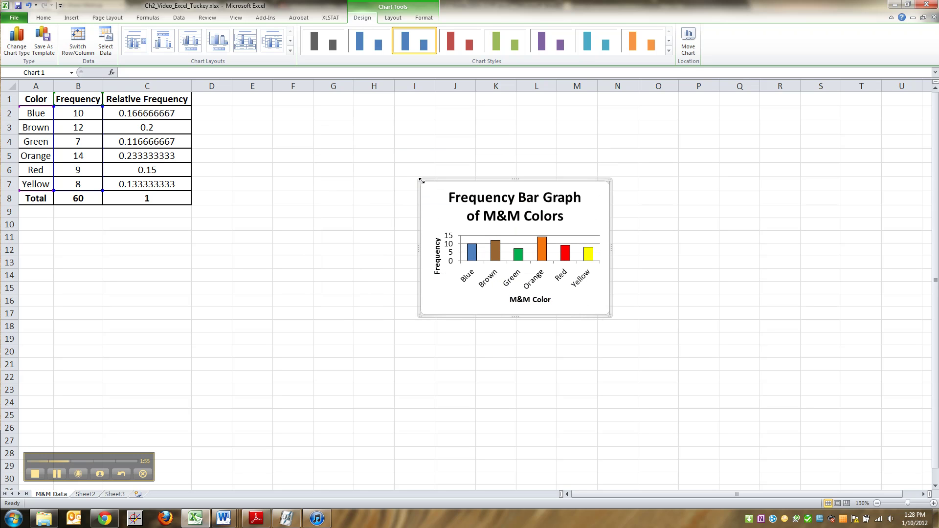
{"action": "left_click_drag", "start_coordinate": [421, 180], "coordinate": [281, 116]}
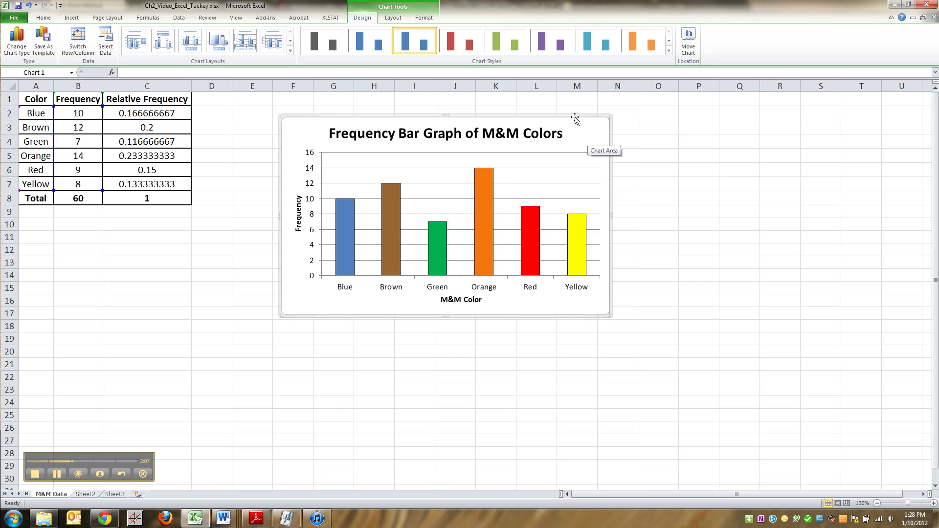
{"action": "left_click_drag", "start_coordinate": [576, 120], "coordinate": [803, 110]}
{"action": "left_click", "coordinate": [546, 184]}
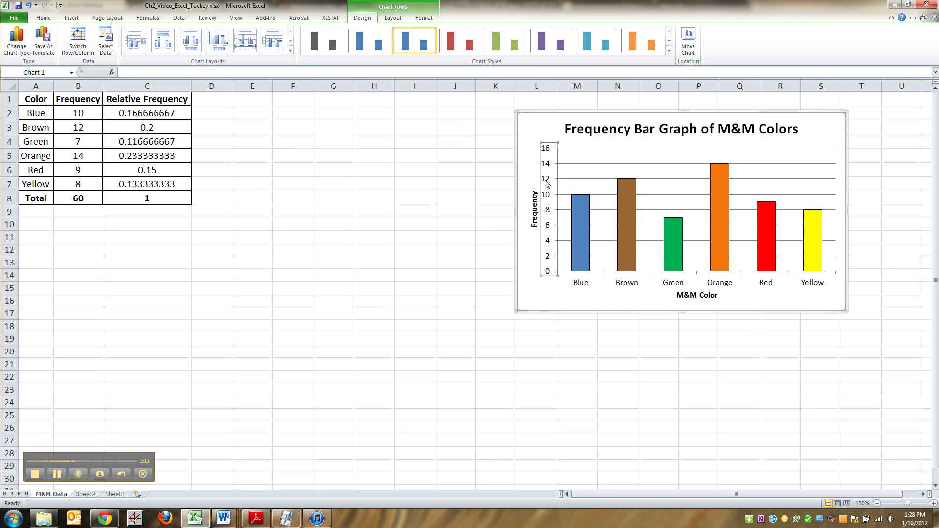
{"action": "right_click", "coordinate": [546, 184]}
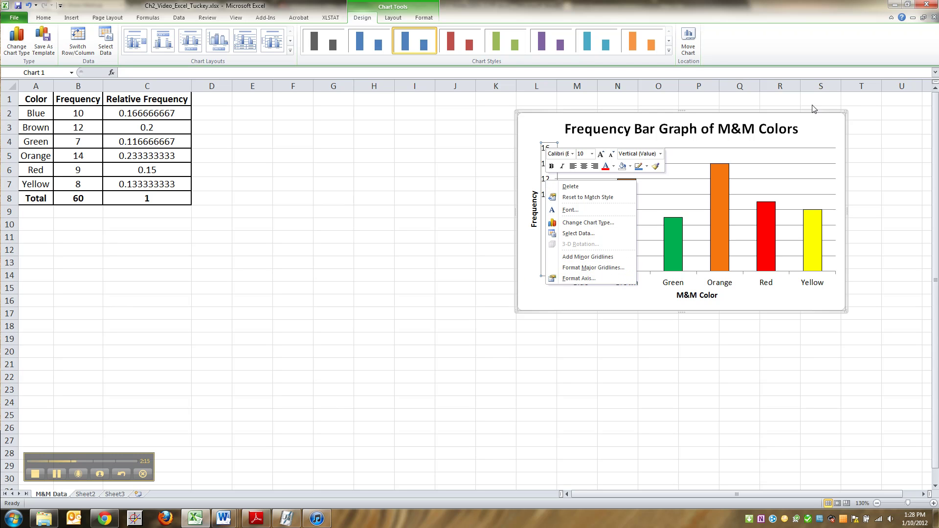
{"action": "key", "text": "Escape"}
{"action": "left_click", "coordinate": [439, 176]}
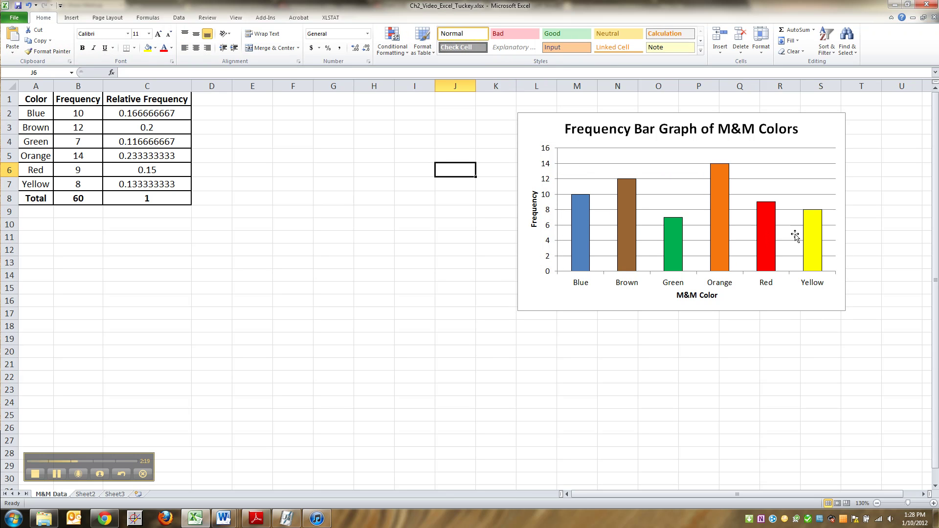
{"action": "left_click", "coordinate": [626, 222]}
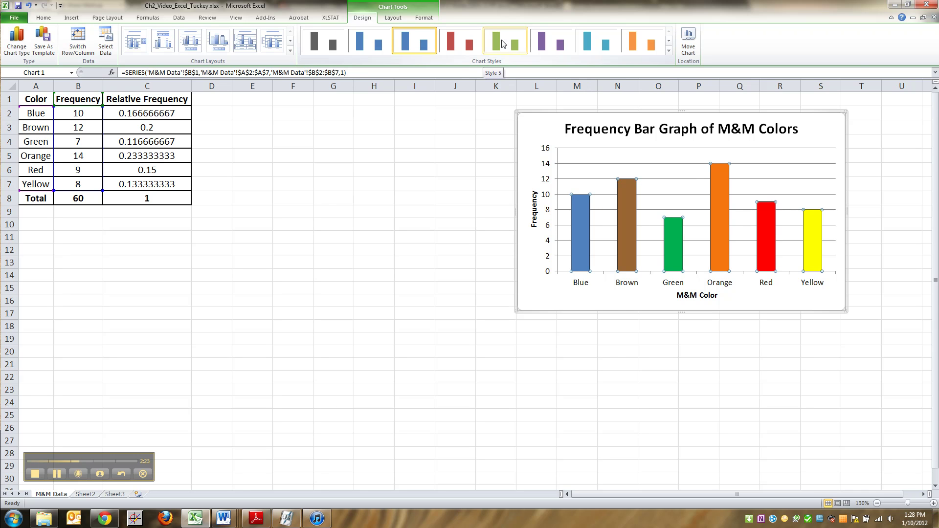
{"action": "left_click", "coordinate": [500, 42]}
{"action": "left_click", "coordinate": [578, 390]}
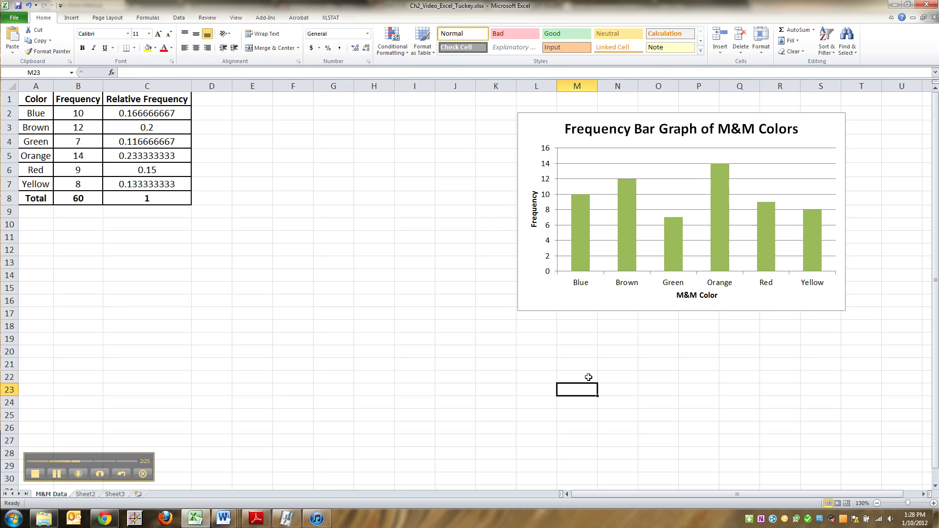
{"action": "key", "text": "ctrl+z"}
{"action": "left_click", "coordinate": [455, 294]}
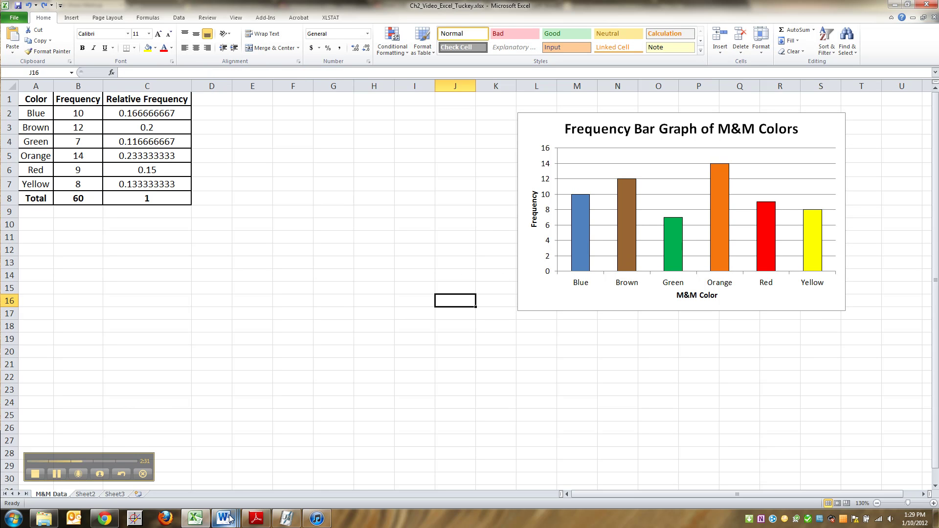
{"action": "mouse_move", "coordinate": [230, 518]}
{"action": "left_click", "coordinate": [240, 443]}
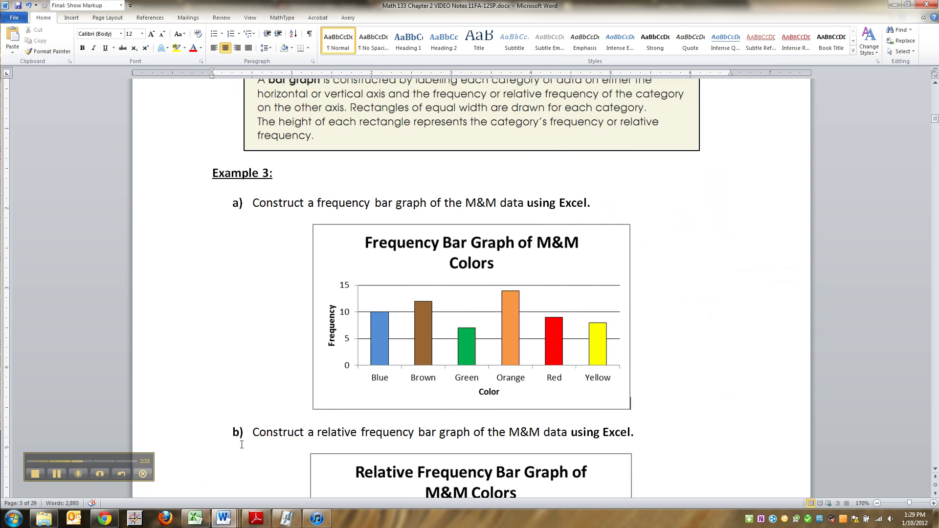
{"action": "scroll", "coordinate": [461, 422], "scroll_direction": "down", "scroll_amount": 2}
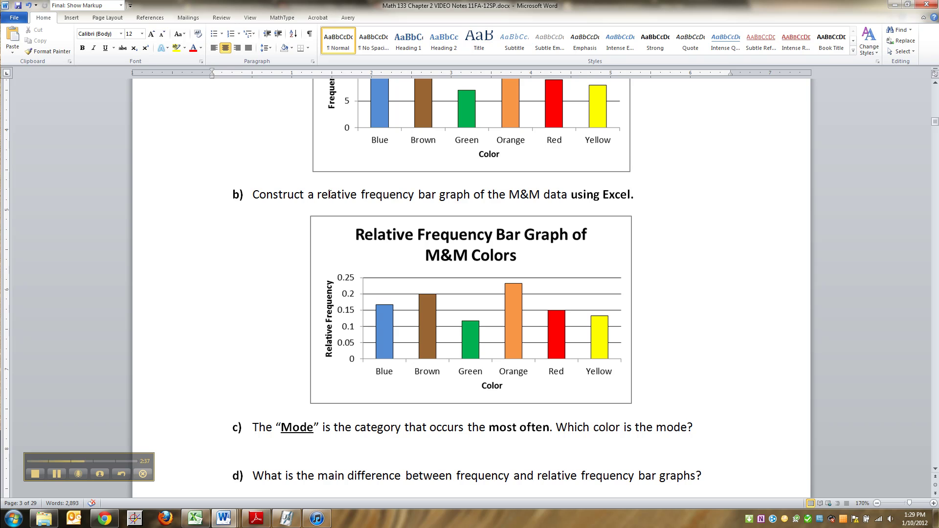
{"action": "left_click_drag", "start_coordinate": [317, 194], "coordinate": [394, 193]}
{"action": "scroll", "coordinate": [396, 192], "scroll_direction": "up", "scroll_amount": 4}
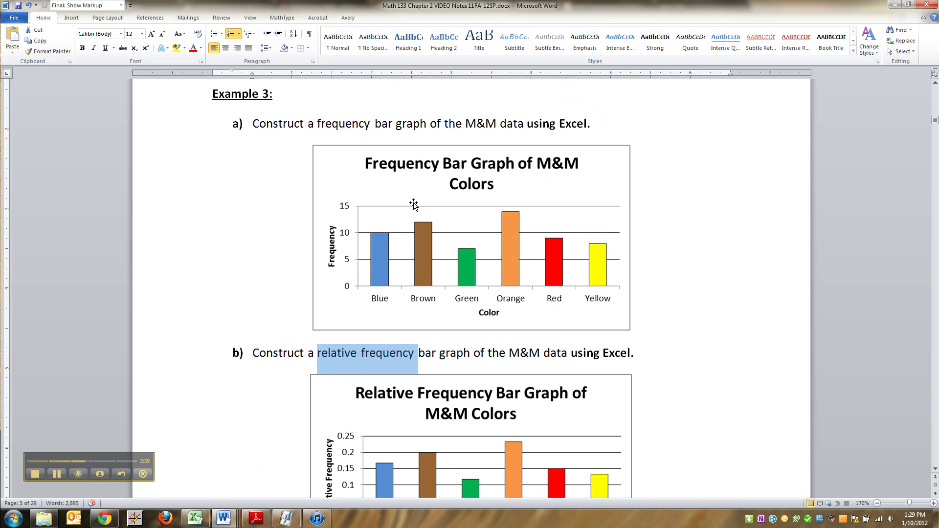
{"action": "double_click", "coordinate": [343, 123]}
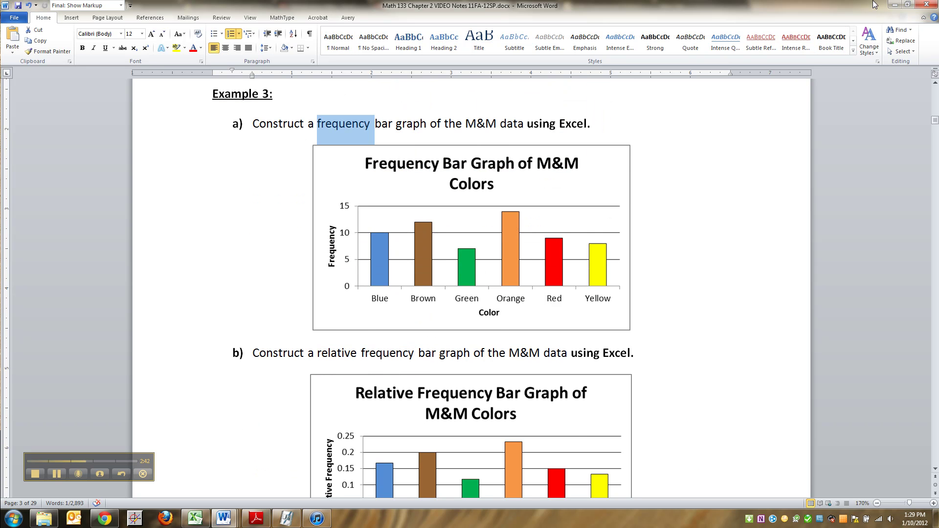
{"action": "left_click", "coordinate": [895, 5]}
{"action": "left_click_drag", "start_coordinate": [75, 112], "coordinate": [78, 189]}
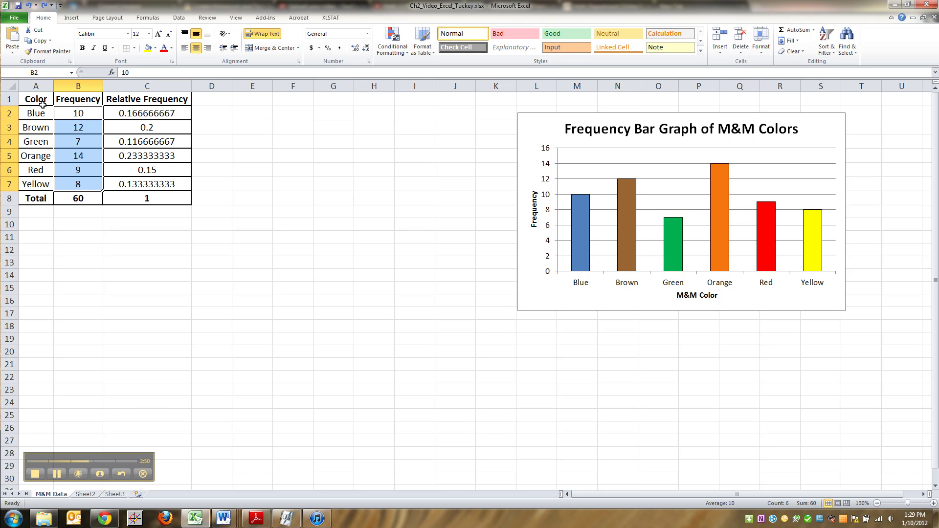
Select color names A2:A7 together with relative frequencies C2:C7
{"action": "left_click_drag", "start_coordinate": [41, 113], "coordinate": [43, 189]}
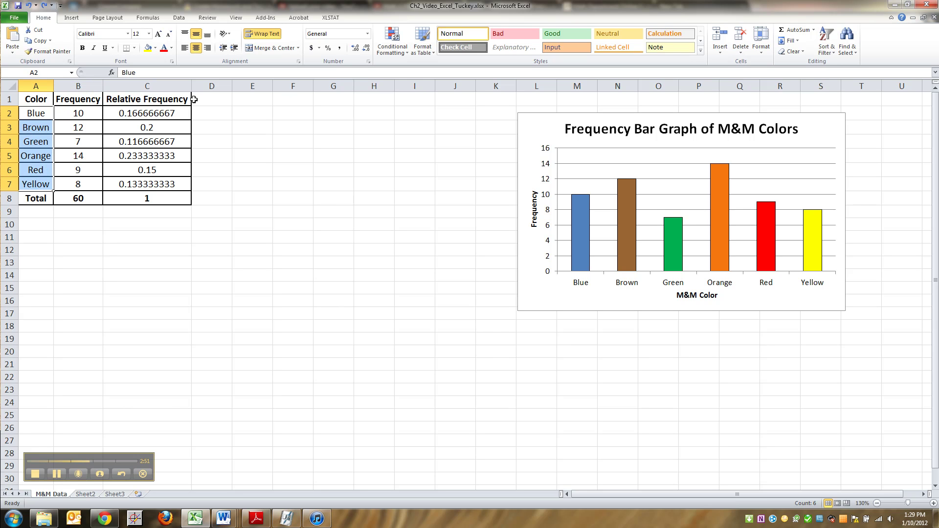
{"action": "left_click_drag", "start_coordinate": [170, 114], "coordinate": [181, 184]}
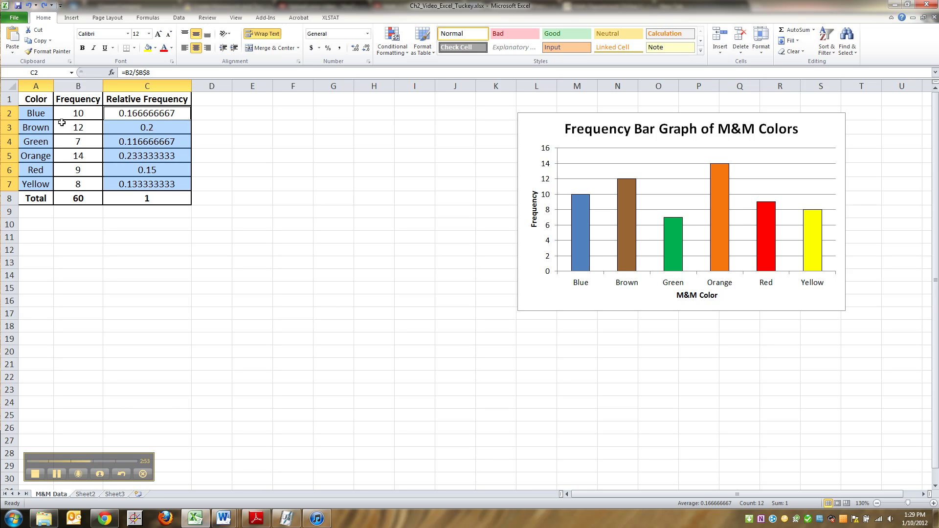
{"action": "left_click", "coordinate": [43, 115]}
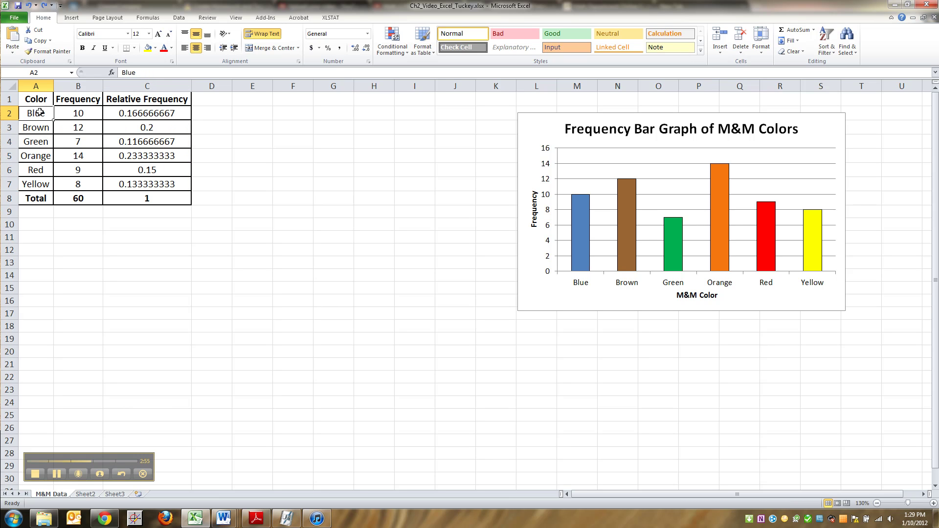
{"action": "left_click", "coordinate": [40, 147]}
{"action": "left_click", "coordinate": [39, 113]}
{"action": "left_click_drag", "start_coordinate": [38, 113], "coordinate": [39, 182]}
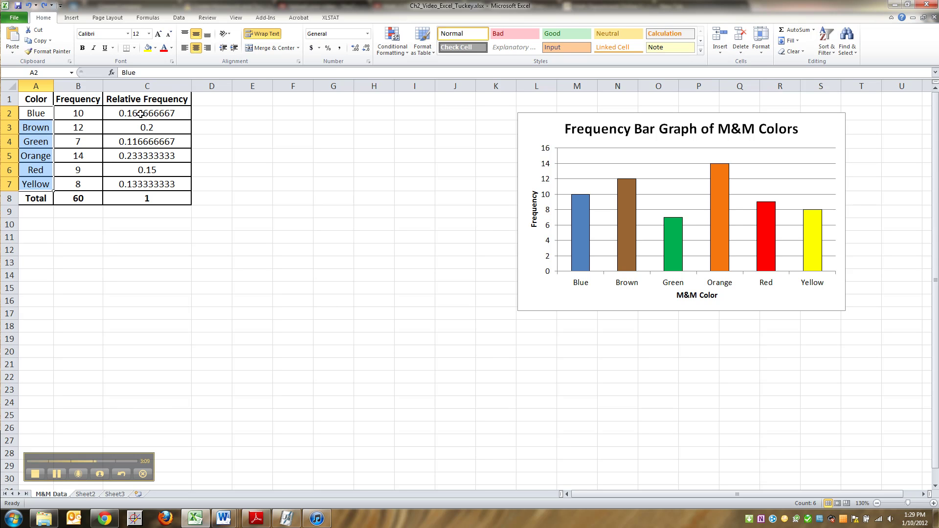
{"action": "left_click_drag", "start_coordinate": [140, 113], "coordinate": [144, 182]}
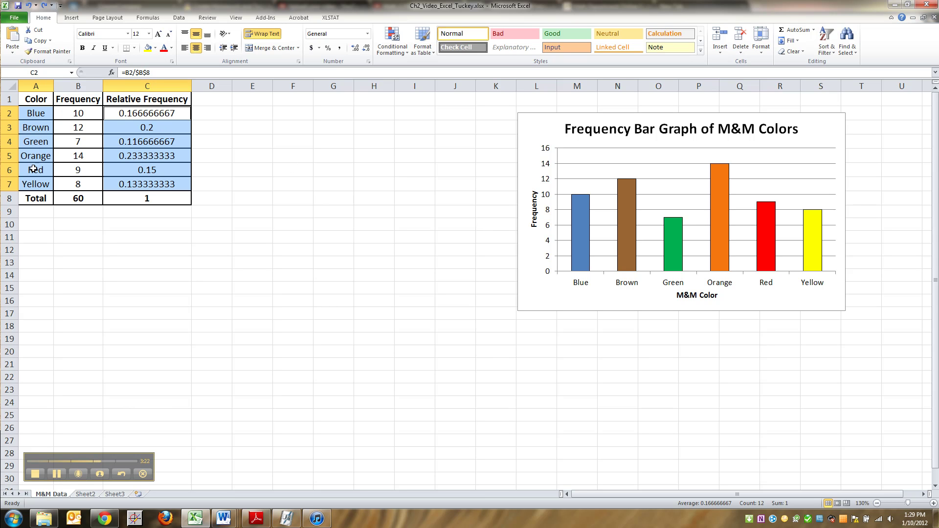
Insert a clustered column chart of relative frequencies, delete its legend, and move it up-left
{"action": "left_click", "coordinate": [74, 18]}
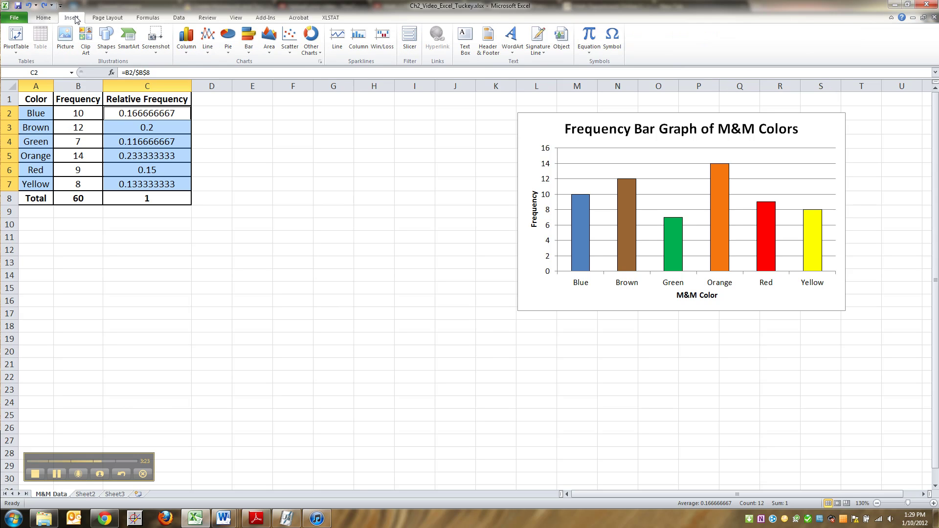
{"action": "left_click", "coordinate": [183, 35]}
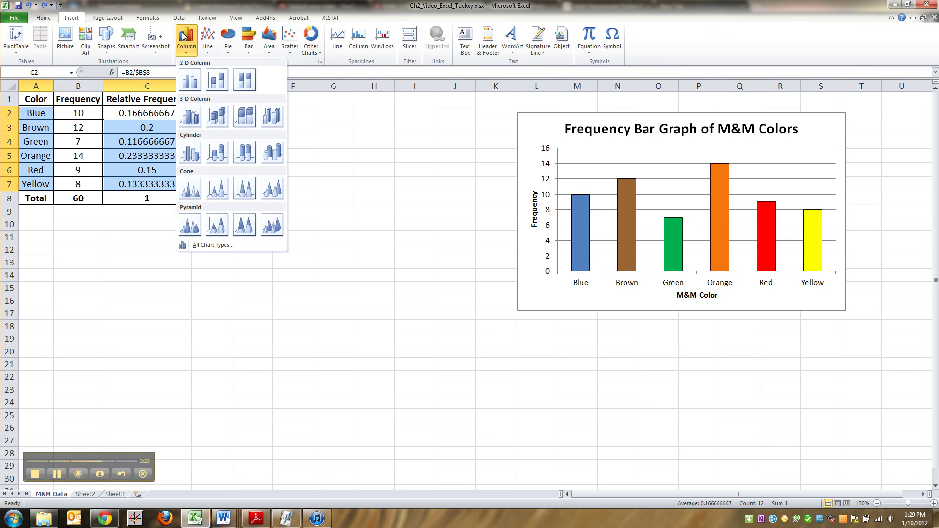
{"action": "left_click", "coordinate": [190, 79]}
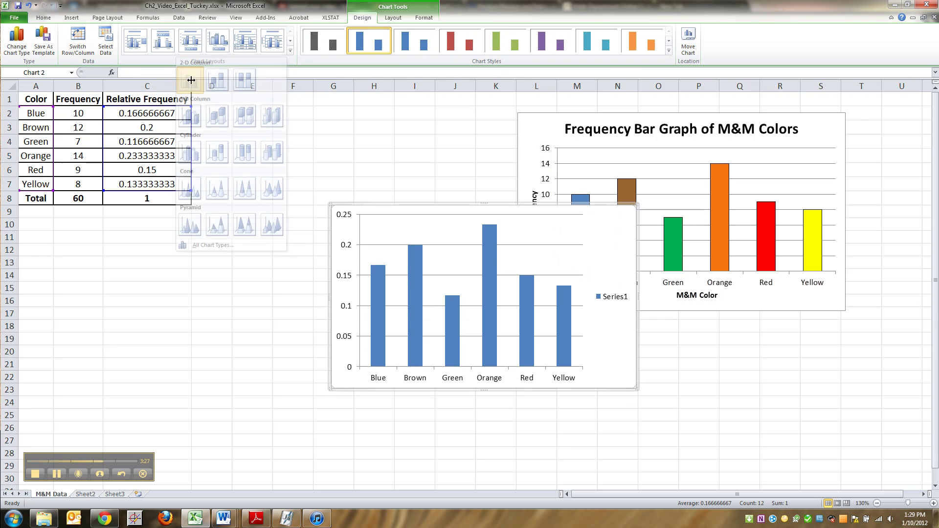
{"action": "left_click", "coordinate": [612, 298]}
{"action": "key", "text": "Delete"}
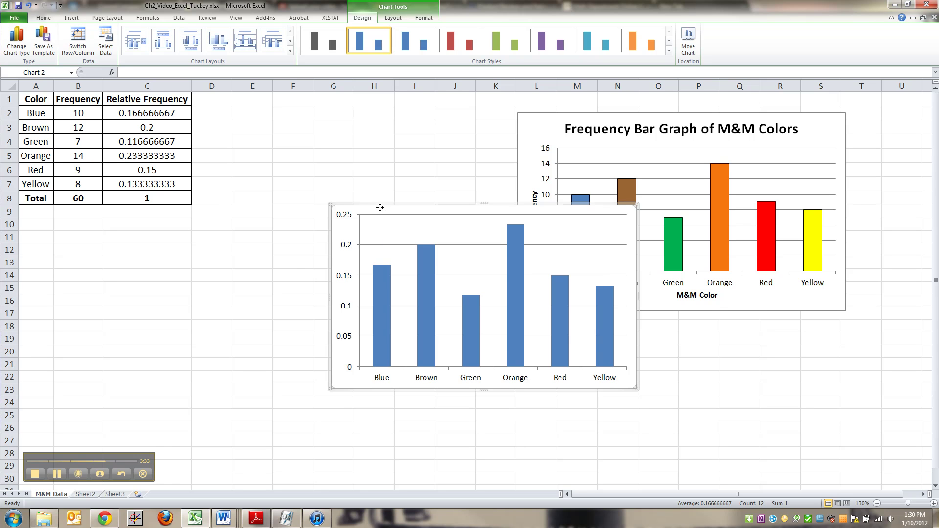
{"action": "left_click_drag", "start_coordinate": [379, 207], "coordinate": [285, 138]}
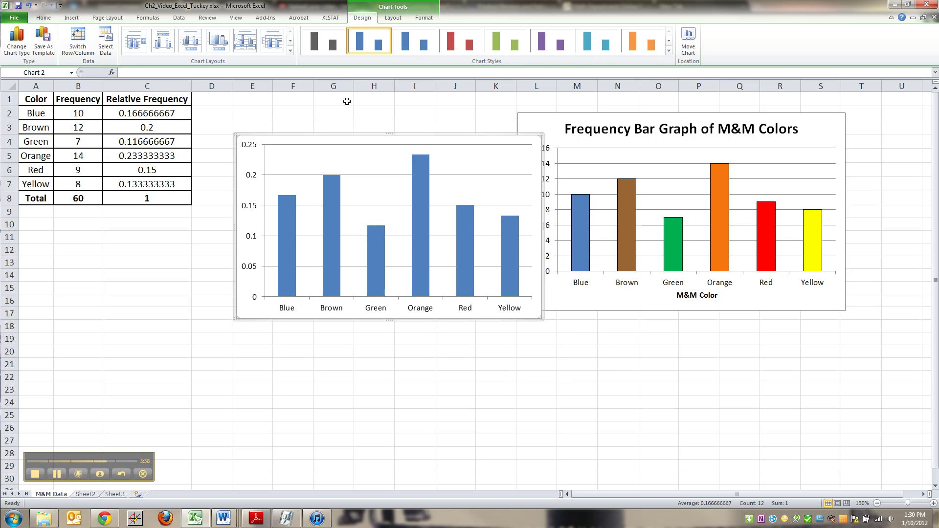
Reselect the relative frequency chart to bring up its layout options
{"action": "left_click", "coordinate": [148, 257]}
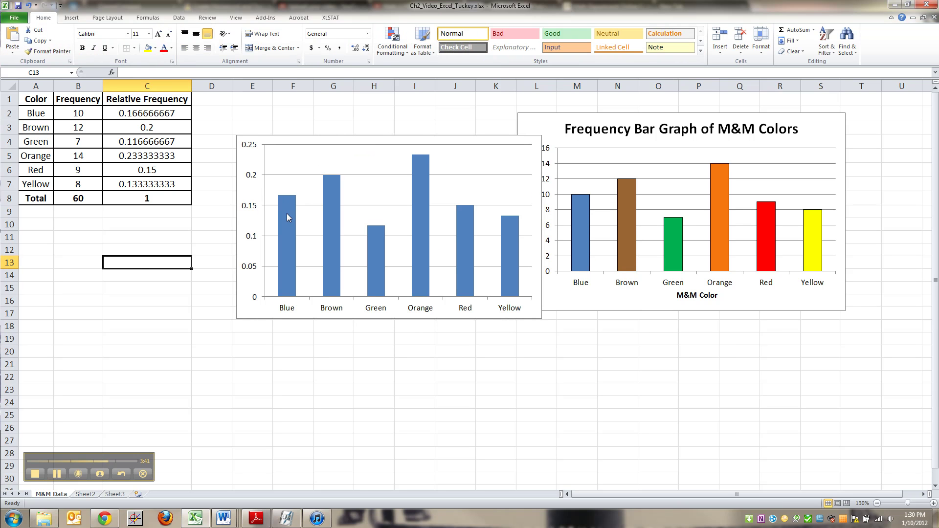
{"action": "left_click", "coordinate": [251, 137]}
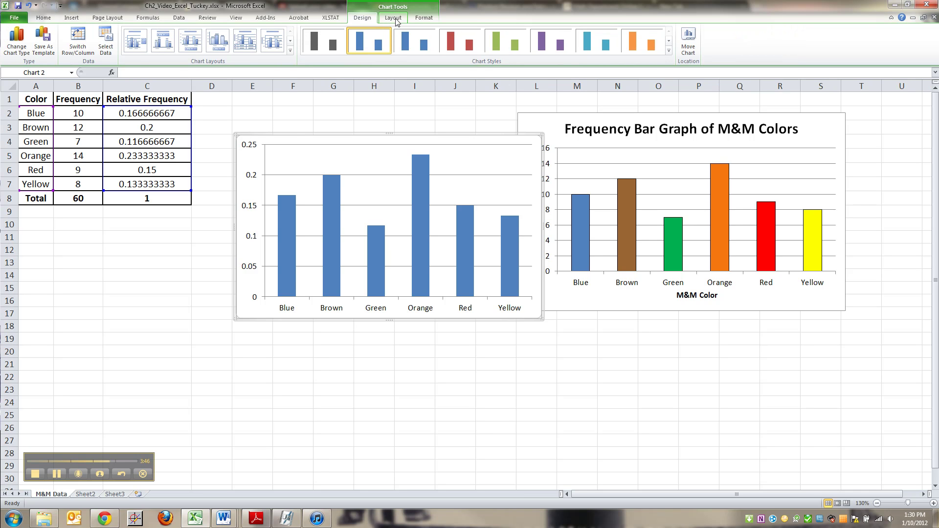
{"action": "left_click", "coordinate": [395, 20]}
Add the title 'Relative Frequency Bar Graph of M&M Colors' above the chart
{"action": "left_click", "coordinate": [155, 49]}
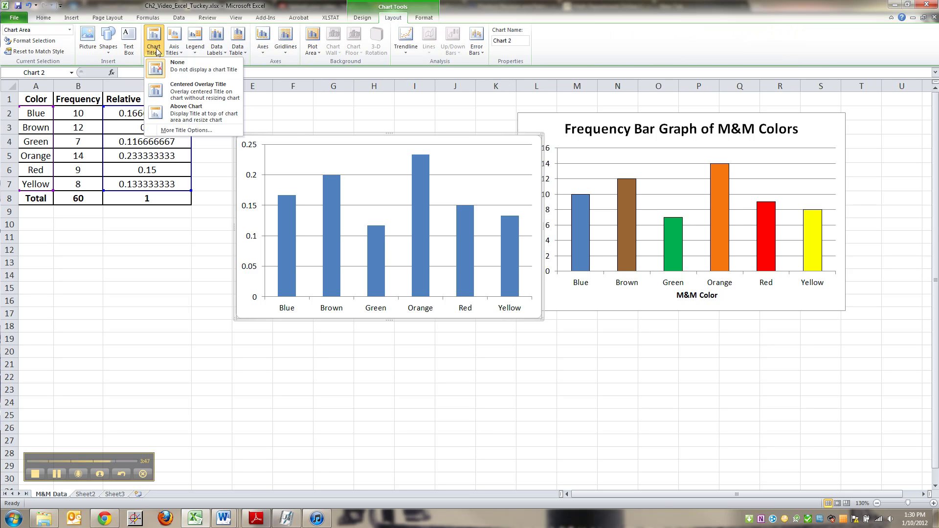
{"action": "left_click", "coordinate": [205, 113]}
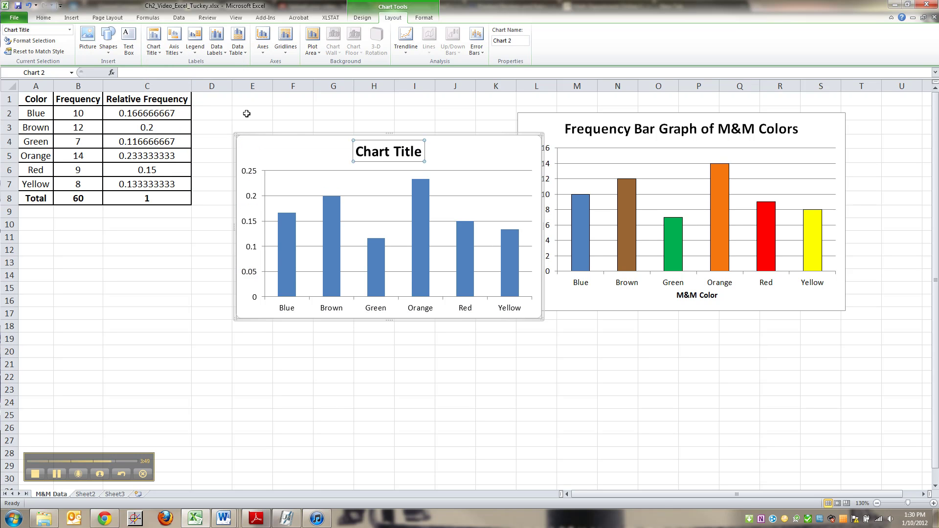
{"action": "type", "text": "Relat"}
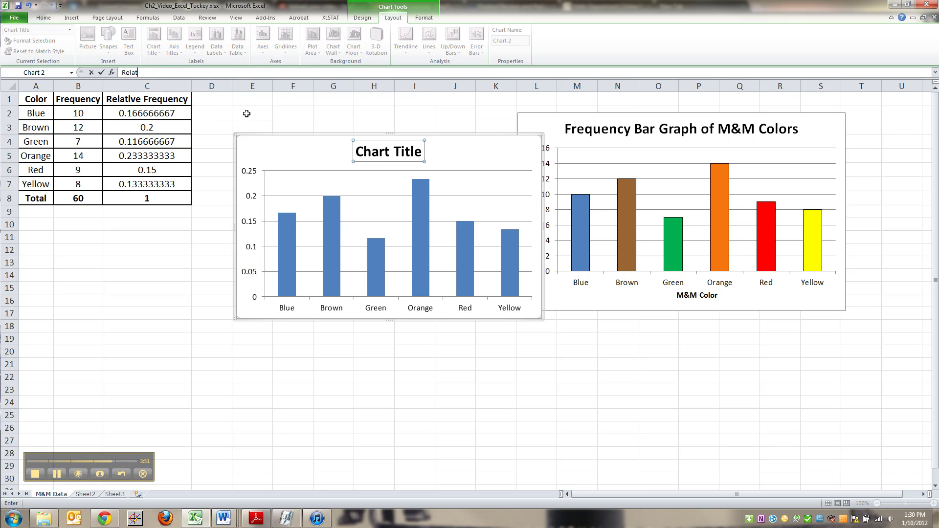
{"action": "type", "text": "ive Frequency Bar Graph of M&M Colors"}
{"action": "key", "text": "Return"}
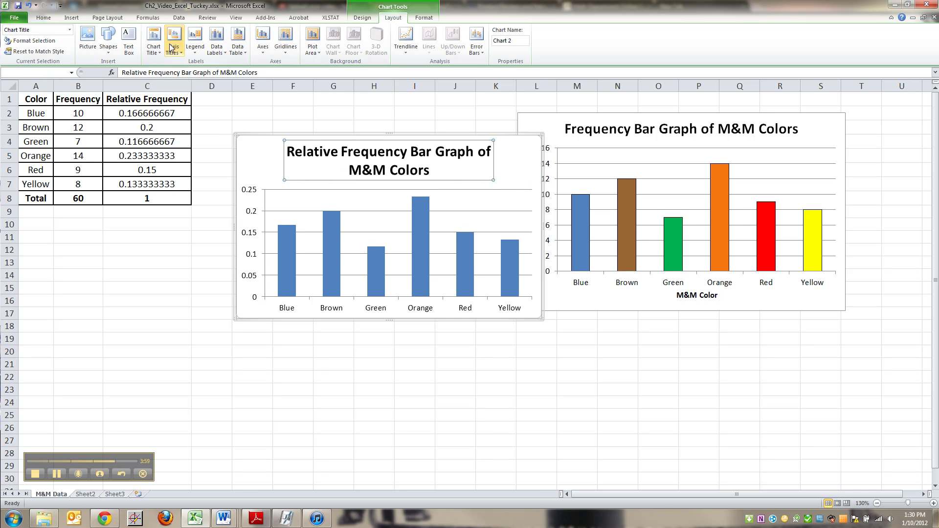
Add the horizontal axis title 'M&M Color' below the axis
{"action": "left_click", "coordinate": [173, 47]}
{"action": "mouse_move", "coordinate": [198, 64]}
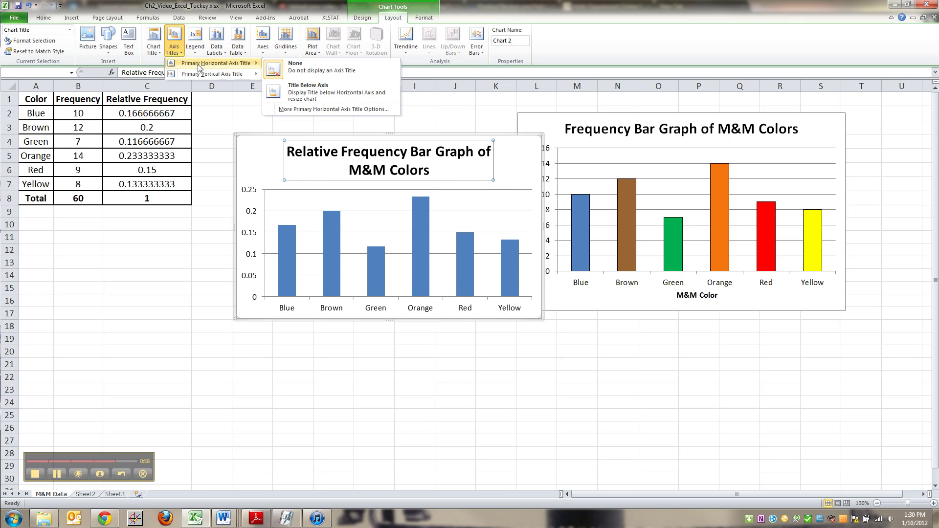
{"action": "left_click", "coordinate": [300, 87]}
{"action": "type", "text": "M"}
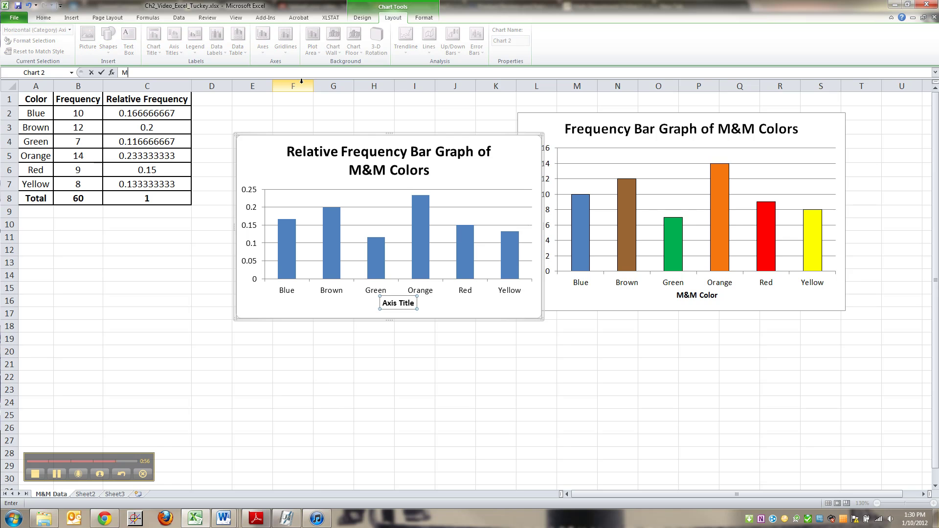
{"action": "type", "text": "&M Color"}
{"action": "key", "text": "Return"}
Add the rotated vertical axis title 'Relative Frequency'
{"action": "left_click", "coordinate": [175, 47]}
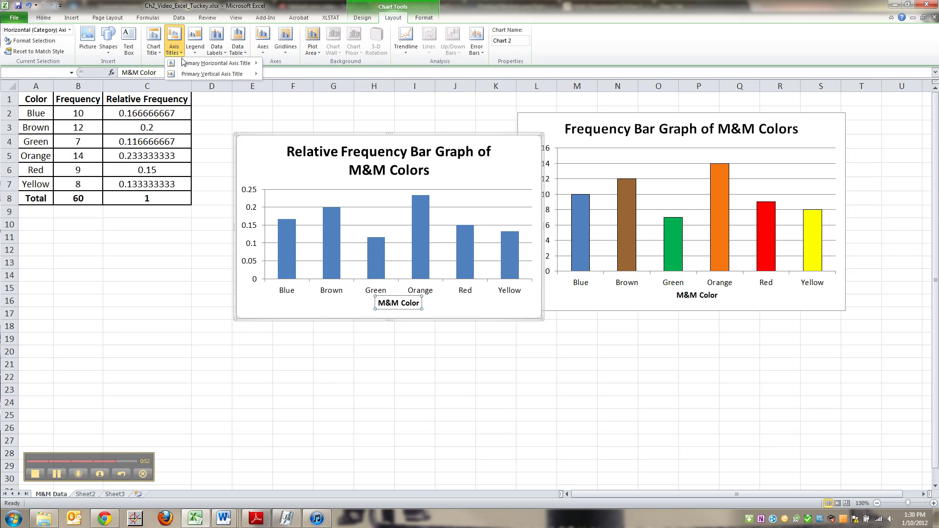
{"action": "mouse_move", "coordinate": [215, 74]}
{"action": "left_click", "coordinate": [293, 94]}
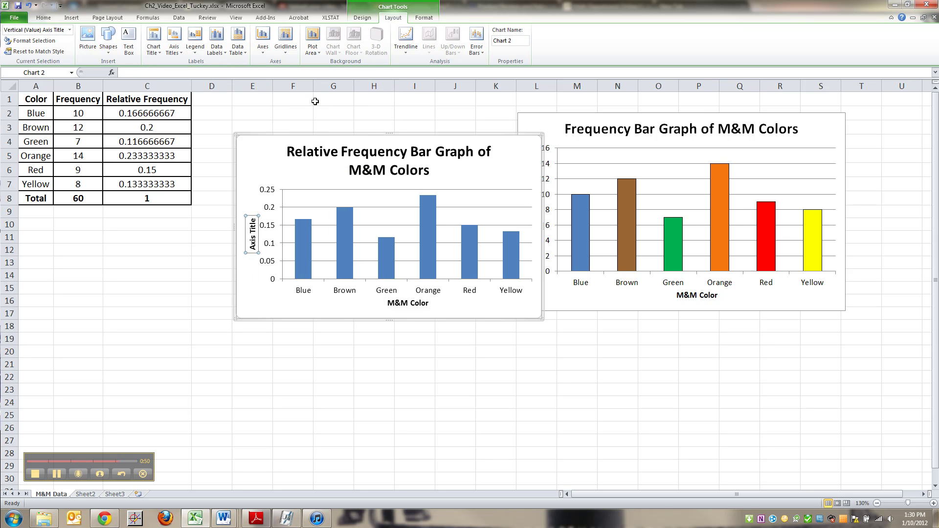
{"action": "type", "text": "F"}
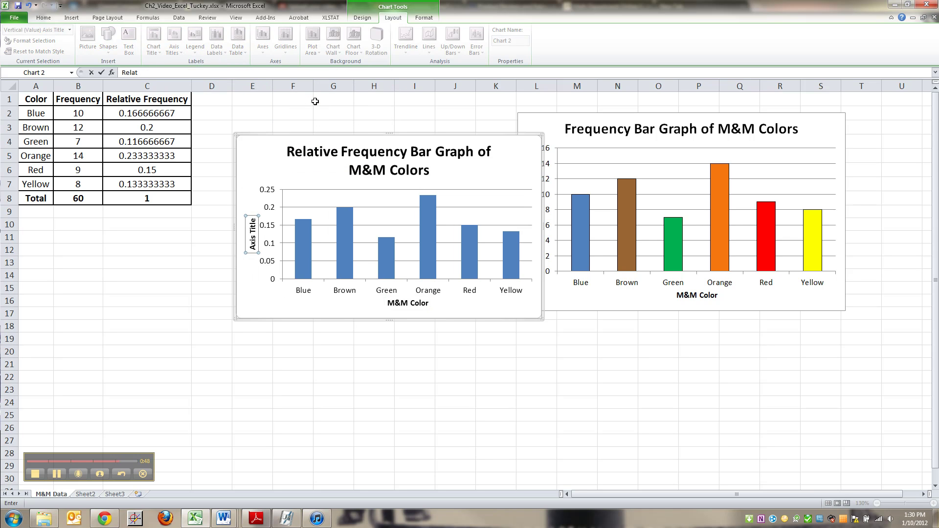
{"action": "type", "text": "elative Freqeuency"}
{"action": "key", "text": "Return"}
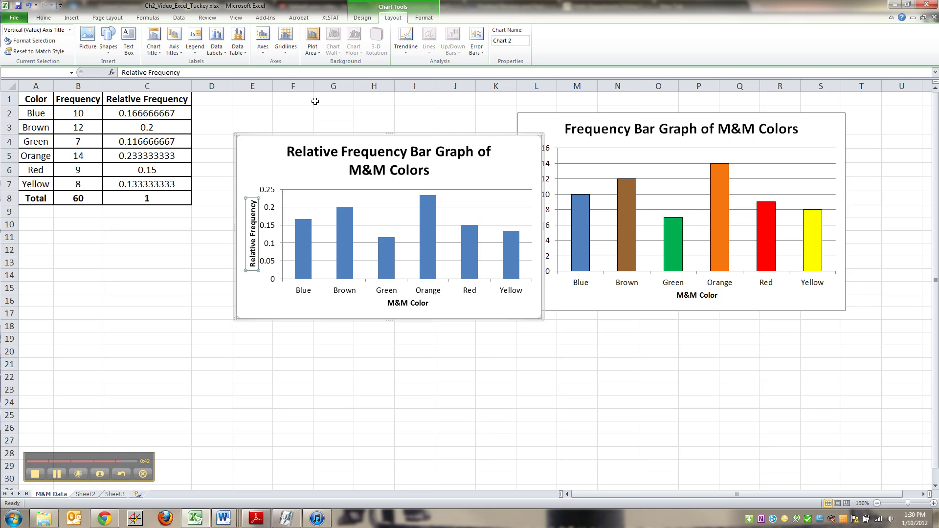
Give the Green bar a green outline and green fill
{"action": "left_click", "coordinate": [381, 246]}
{"action": "left_click", "coordinate": [381, 248]}
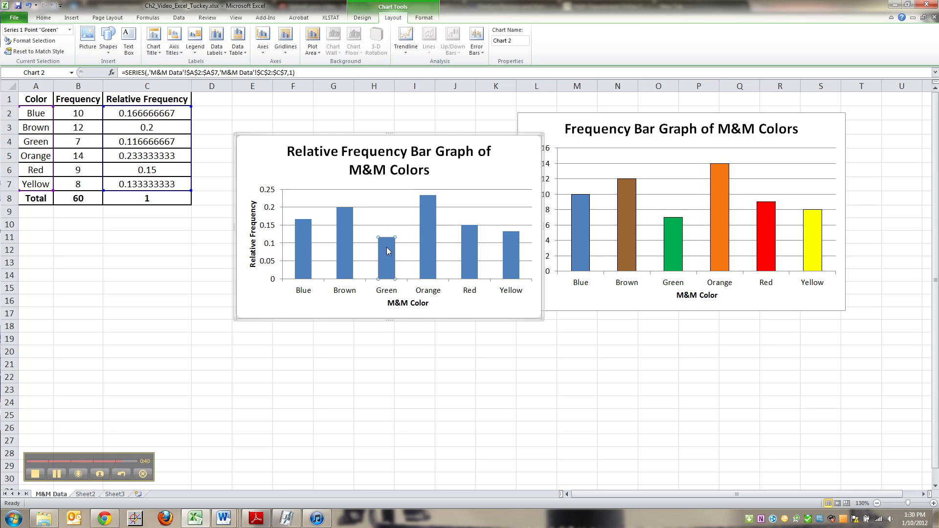
{"action": "right_click", "coordinate": [387, 248]}
{"action": "left_click", "coordinate": [487, 233]}
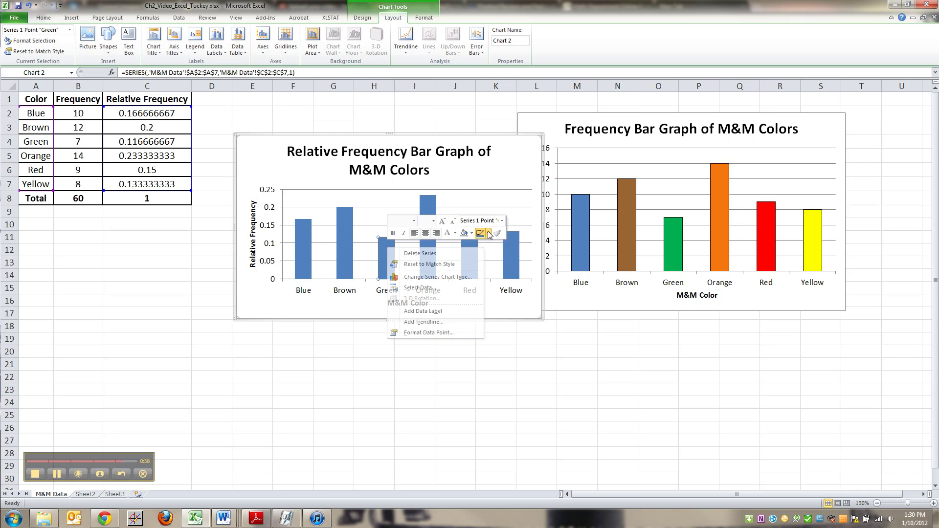
{"action": "left_click", "coordinate": [515, 316]}
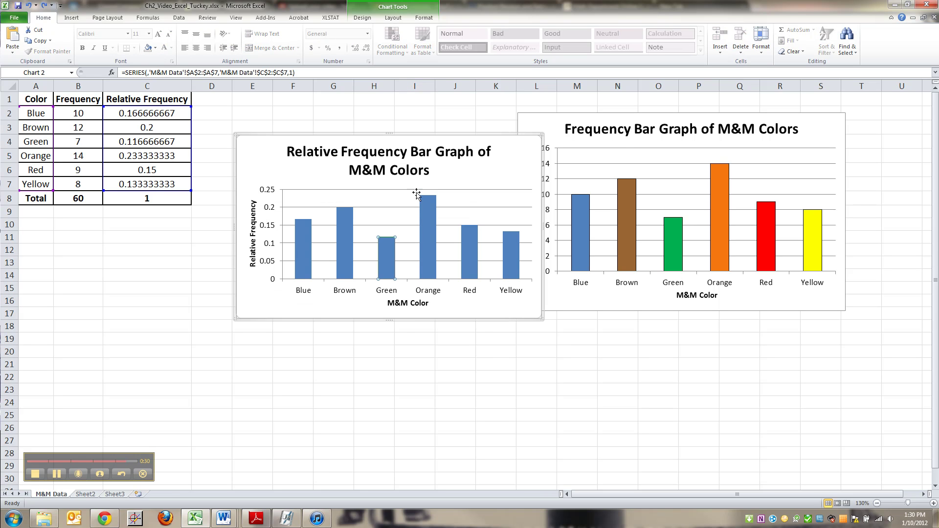
{"action": "right_click", "coordinate": [389, 250]}
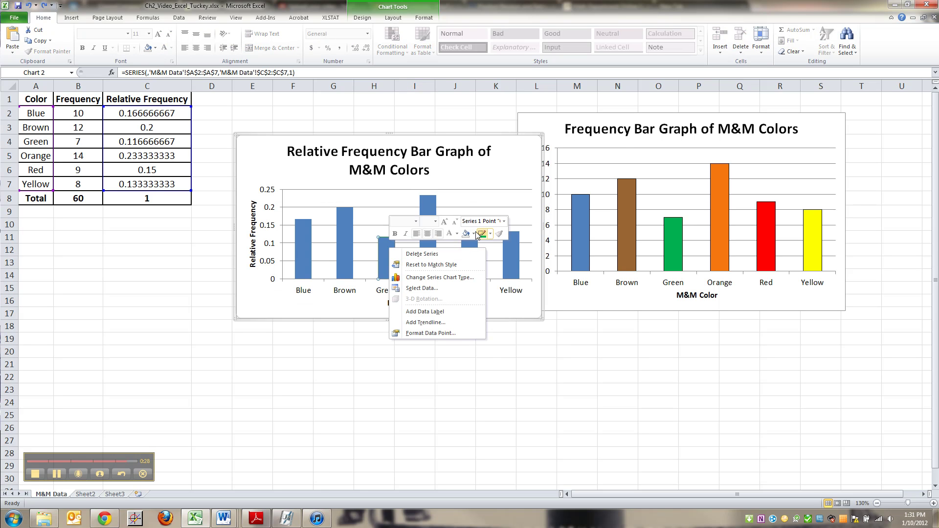
{"action": "left_click", "coordinate": [473, 234]}
{"action": "left_click", "coordinate": [506, 316]}
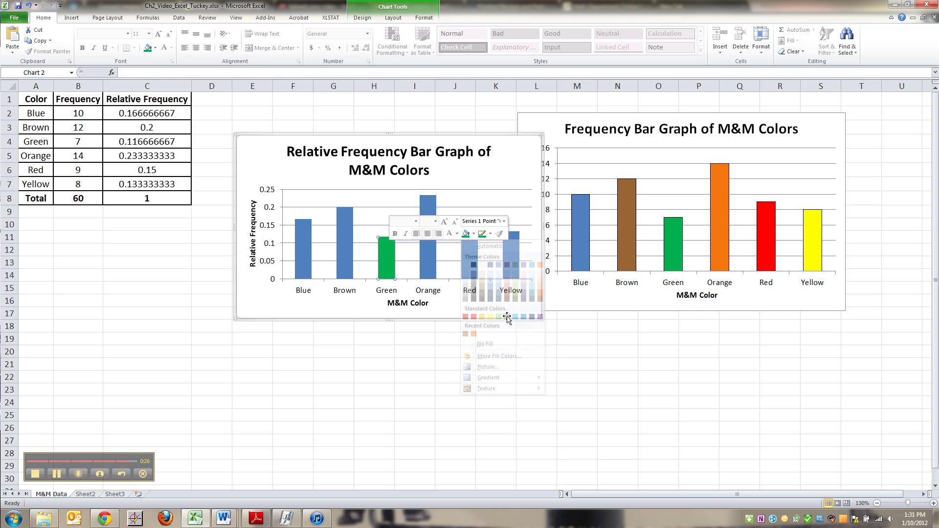
{"action": "left_click", "coordinate": [416, 302]}
Fill the Orange bar with orange
{"action": "left_click", "coordinate": [434, 268]}
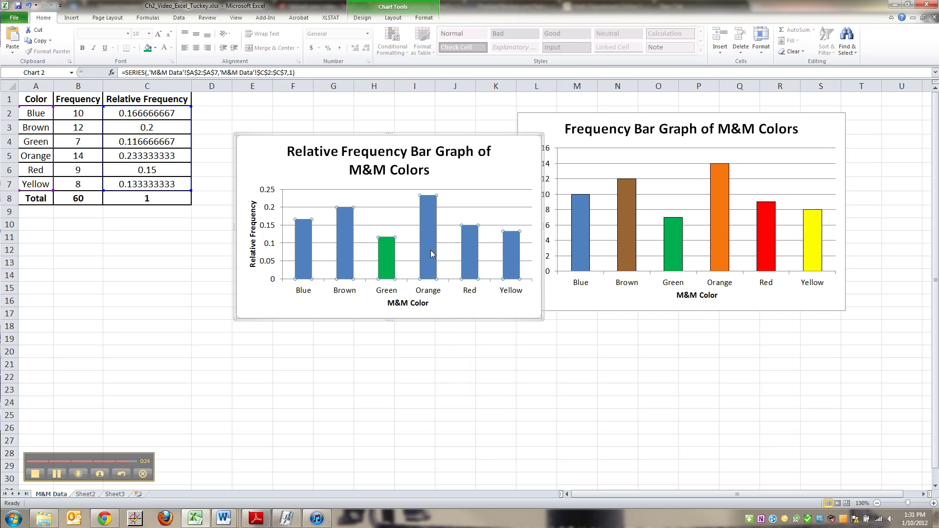
{"action": "left_click", "coordinate": [430, 229]}
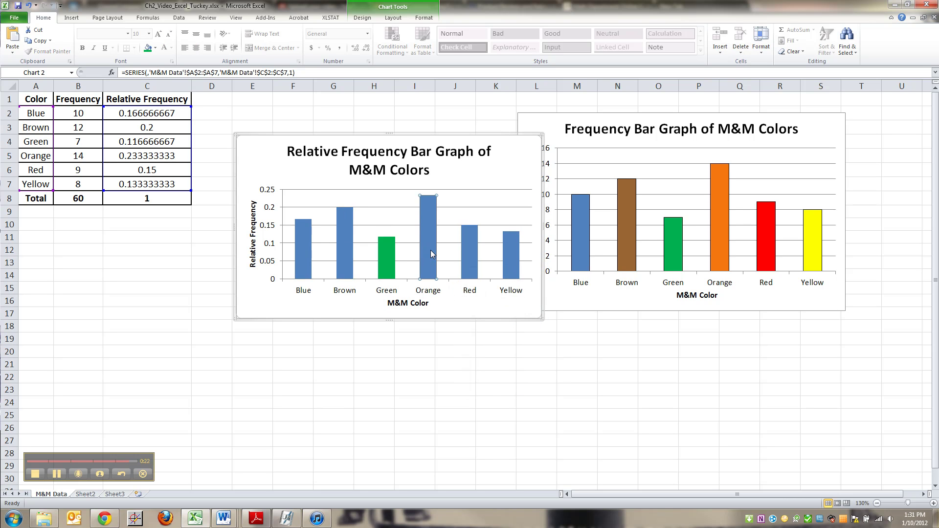
{"action": "right_click", "coordinate": [428, 226]}
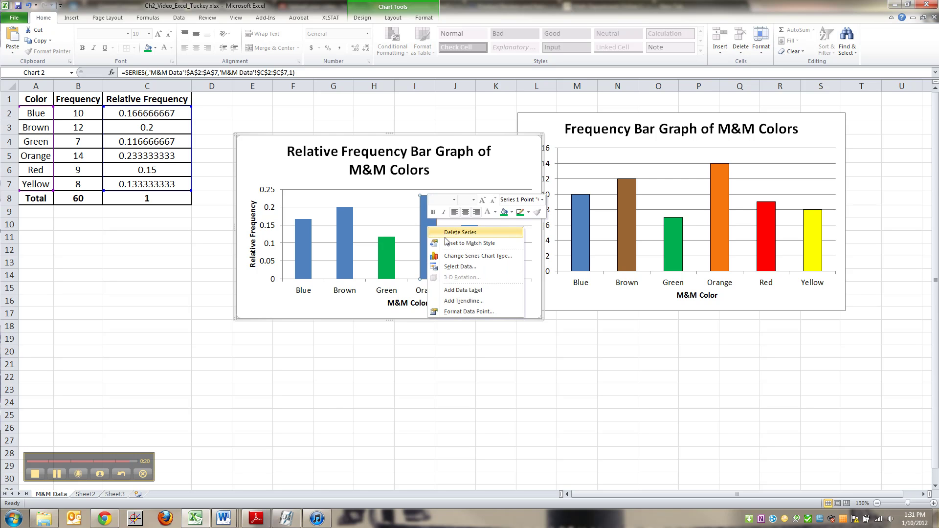
{"action": "left_click", "coordinate": [512, 214]}
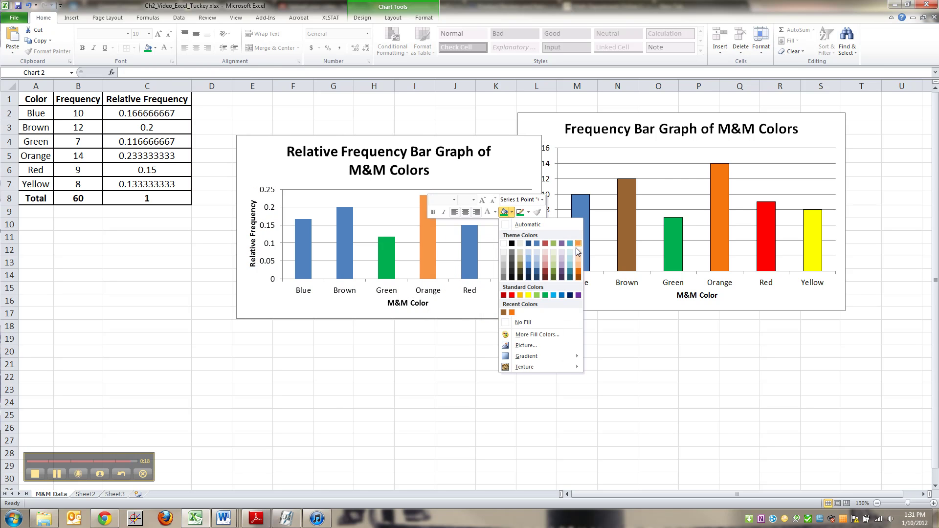
{"action": "left_click", "coordinate": [519, 295]}
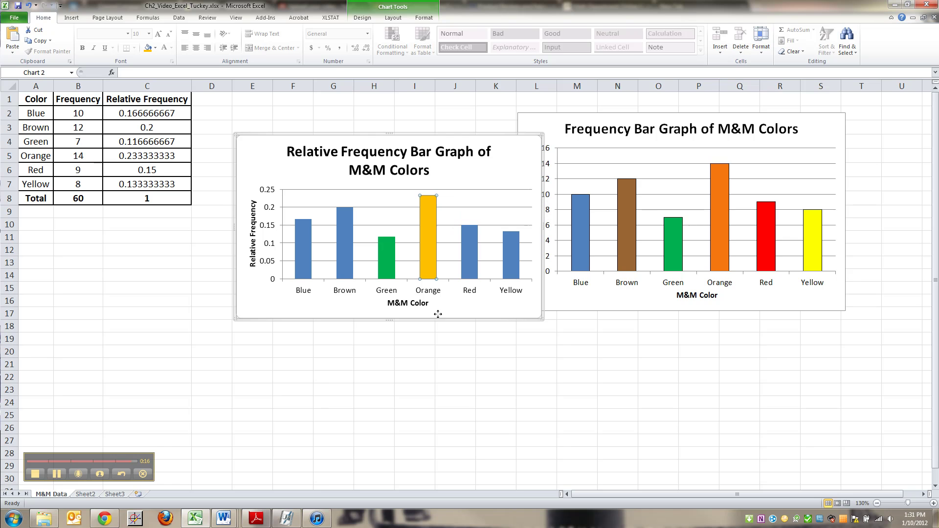
{"action": "left_click", "coordinate": [61, 477]}
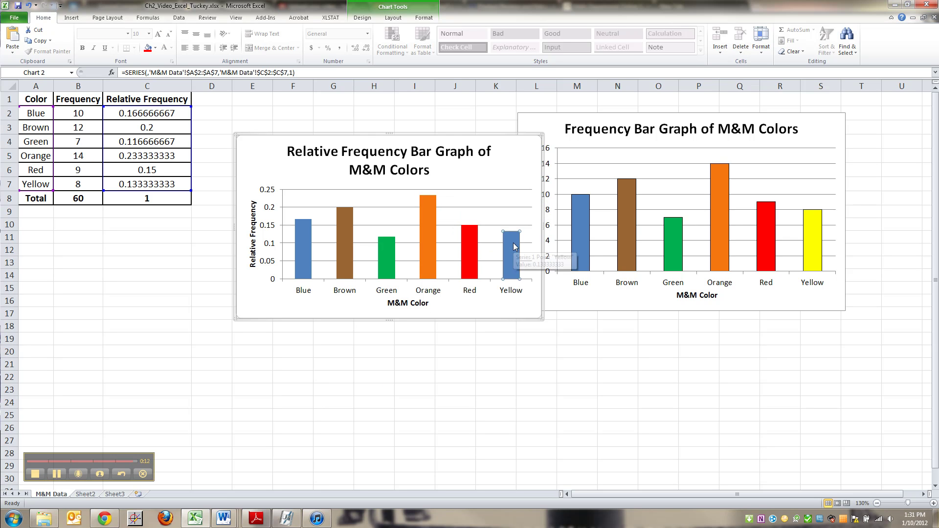
Fill the Yellow bar with a custom yellow from More Fill Colors
{"action": "right_click", "coordinate": [515, 245]}
{"action": "left_click", "coordinate": [599, 229]}
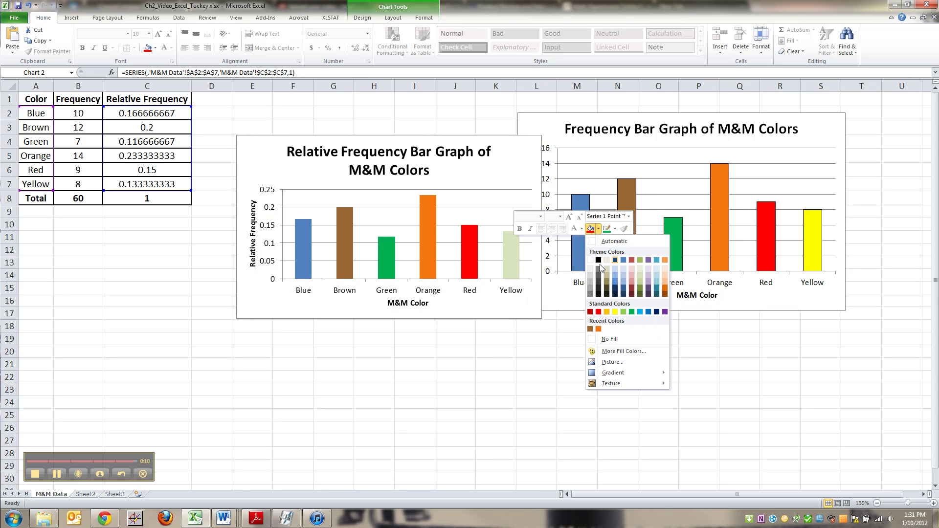
{"action": "left_click", "coordinate": [609, 351]}
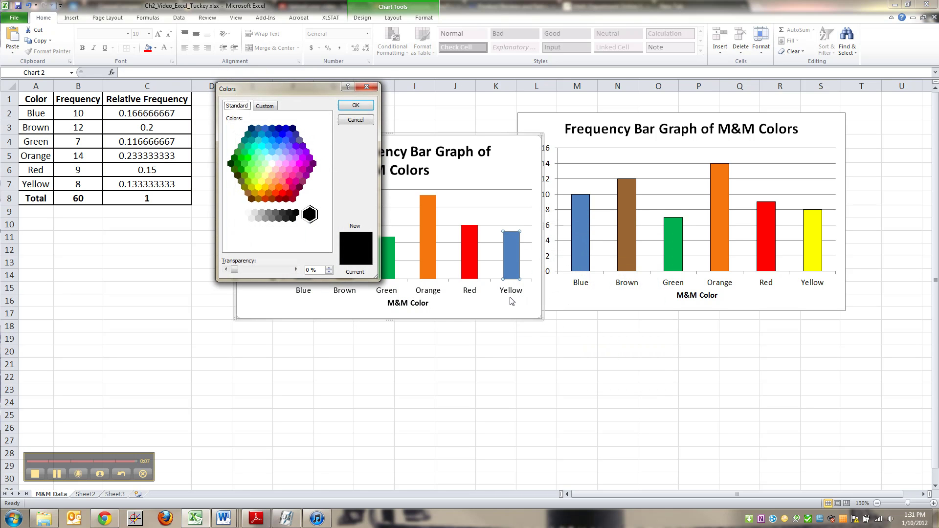
{"action": "left_click", "coordinate": [259, 192]}
{"action": "left_click", "coordinate": [355, 105]}
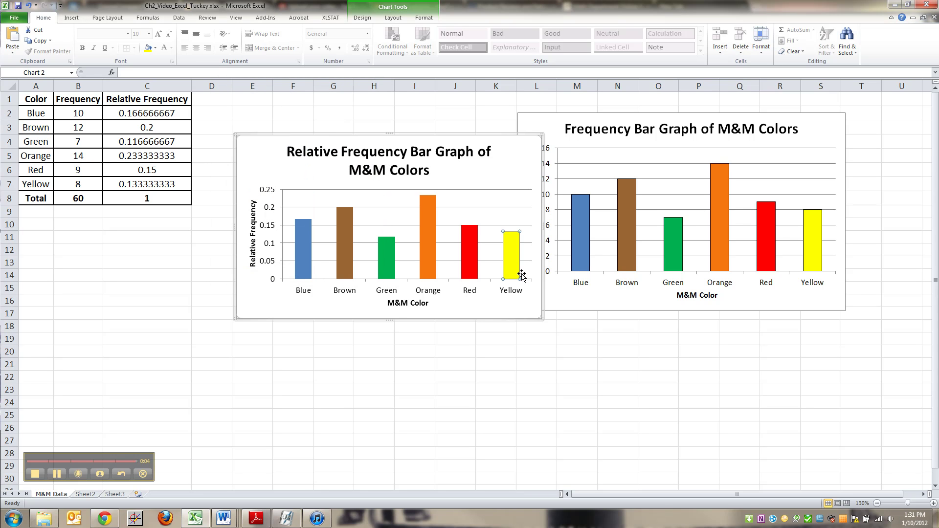